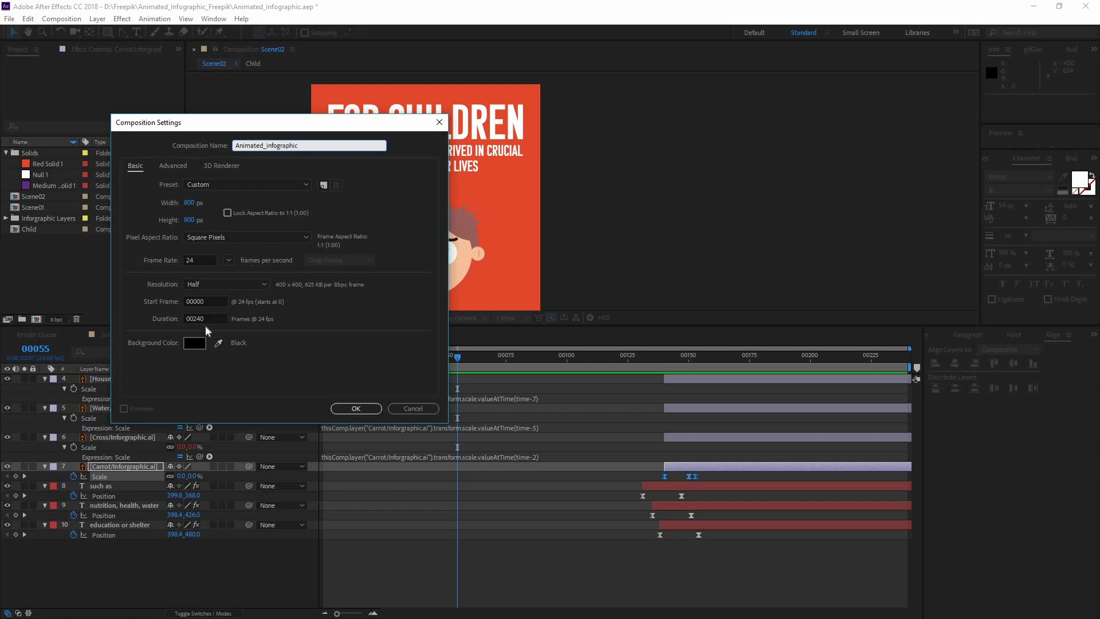
# Create the 800 × 800 px Animated_infographic composition with a duration of 600 frames.
pyautogui.moveTo(210, 319); pyautogui.dragTo(135, 308)
pyautogui.write('600')
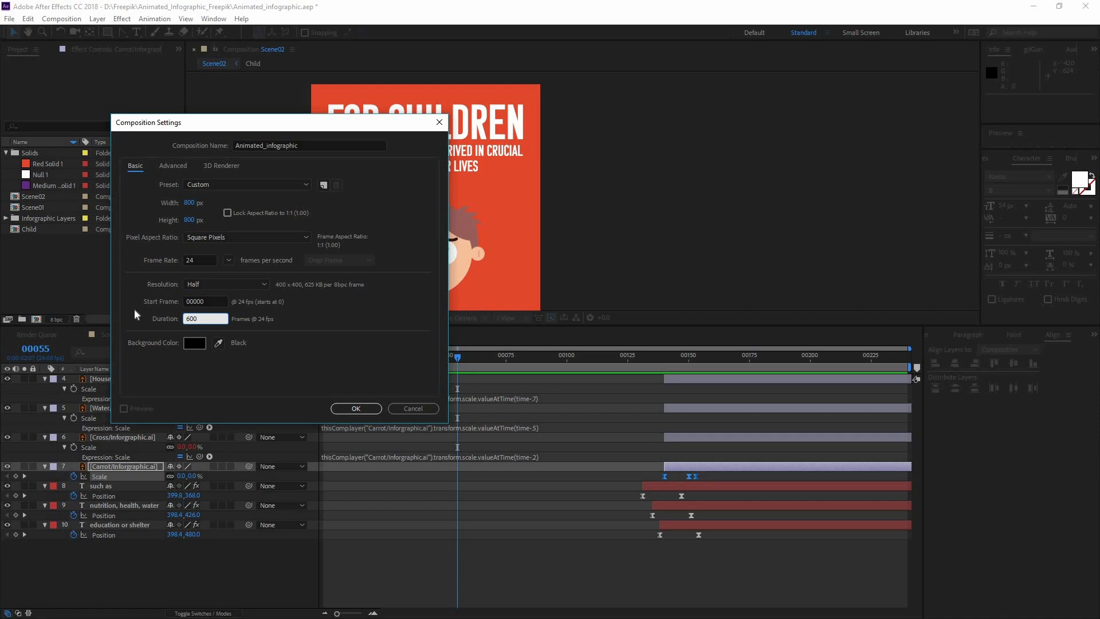
pyautogui.press('Return')
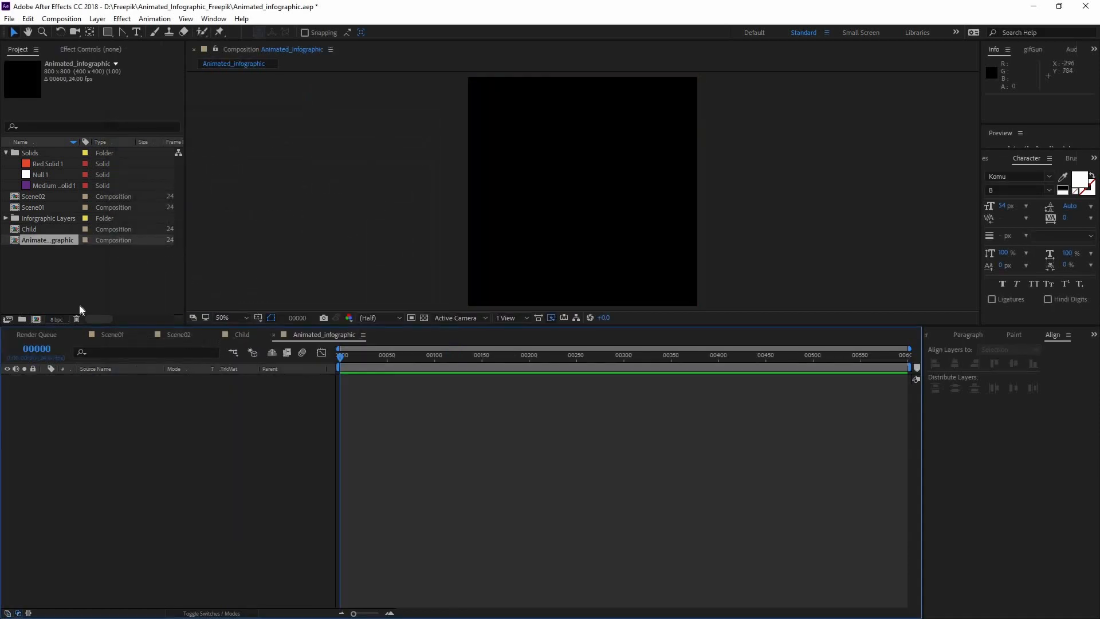
# Add Scene01 and Scene02 as layers to the Animated_infographic timeline.
pyautogui.moveTo(42, 210); pyautogui.dragTo(114, 432)
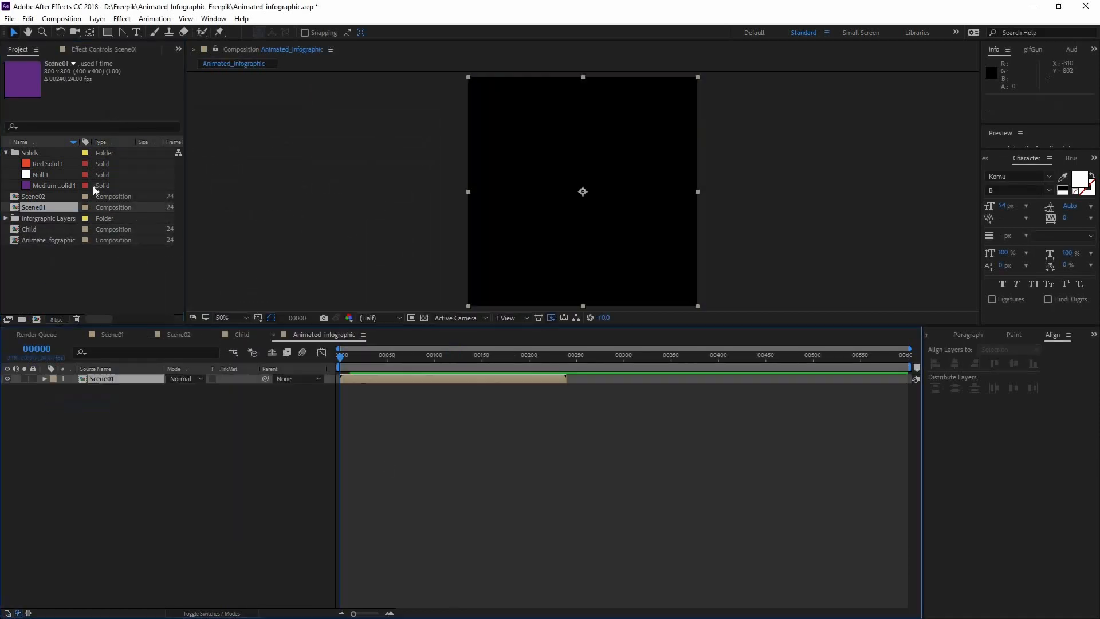
pyautogui.moveTo(35, 198); pyautogui.dragTo(87, 449)
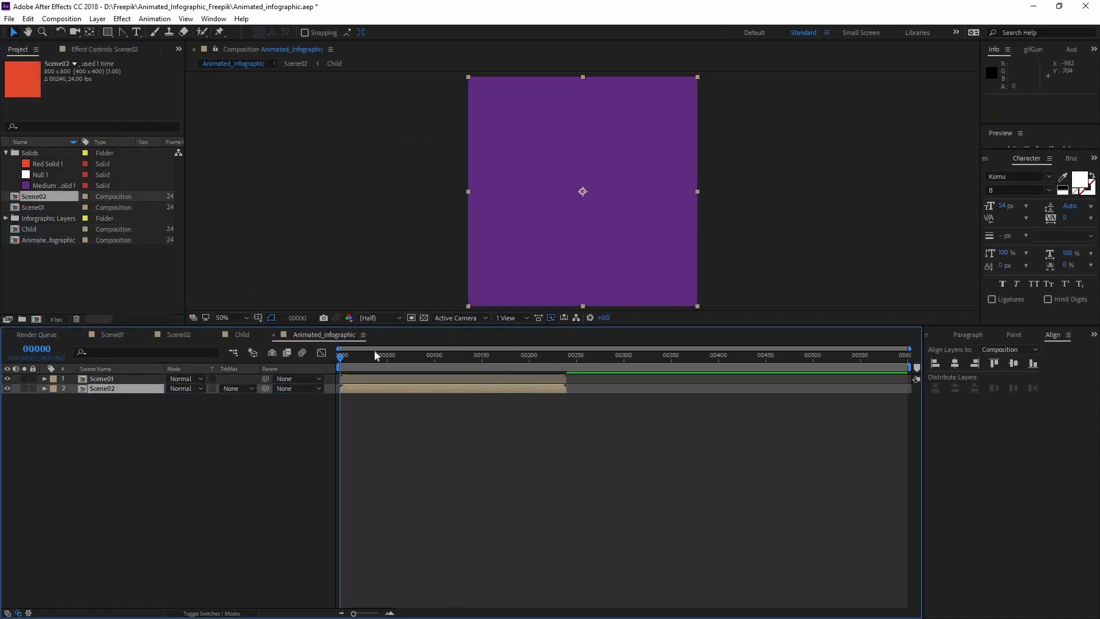
# Place Scene02 above Scene01 in the layer stack and shift it to start at frame 209.
pyautogui.click(355, 360)
pyautogui.moveTo(359, 359); pyautogui.dragTo(538, 368)
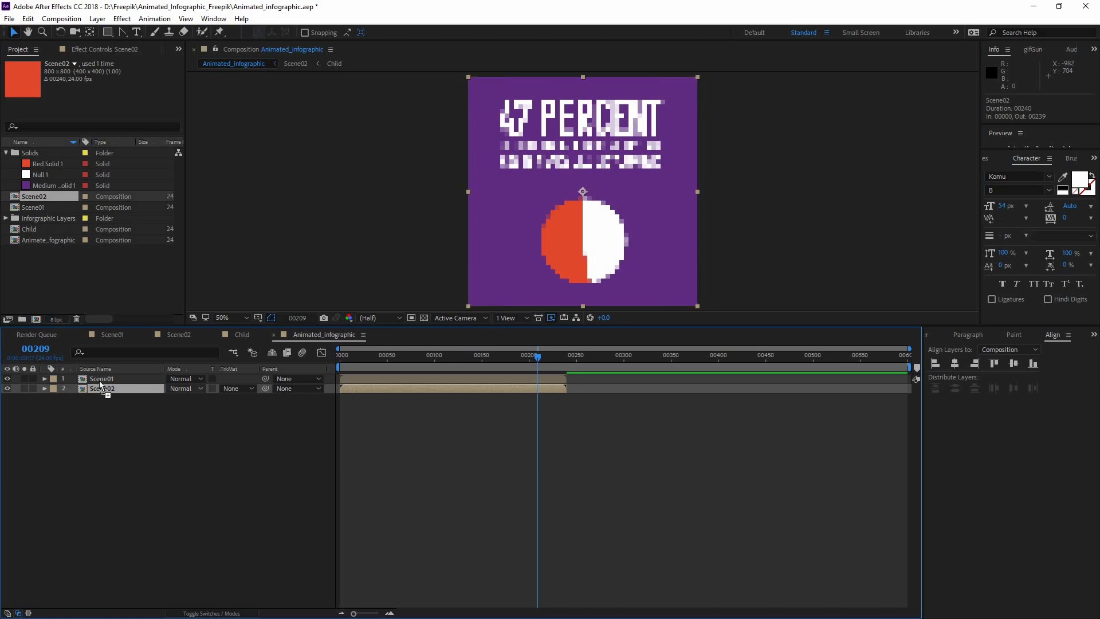
pyautogui.moveTo(104, 389); pyautogui.dragTo(104, 379)
pyautogui.moveTo(354, 377); pyautogui.dragTo(494, 364)
pyautogui.click(491, 363)
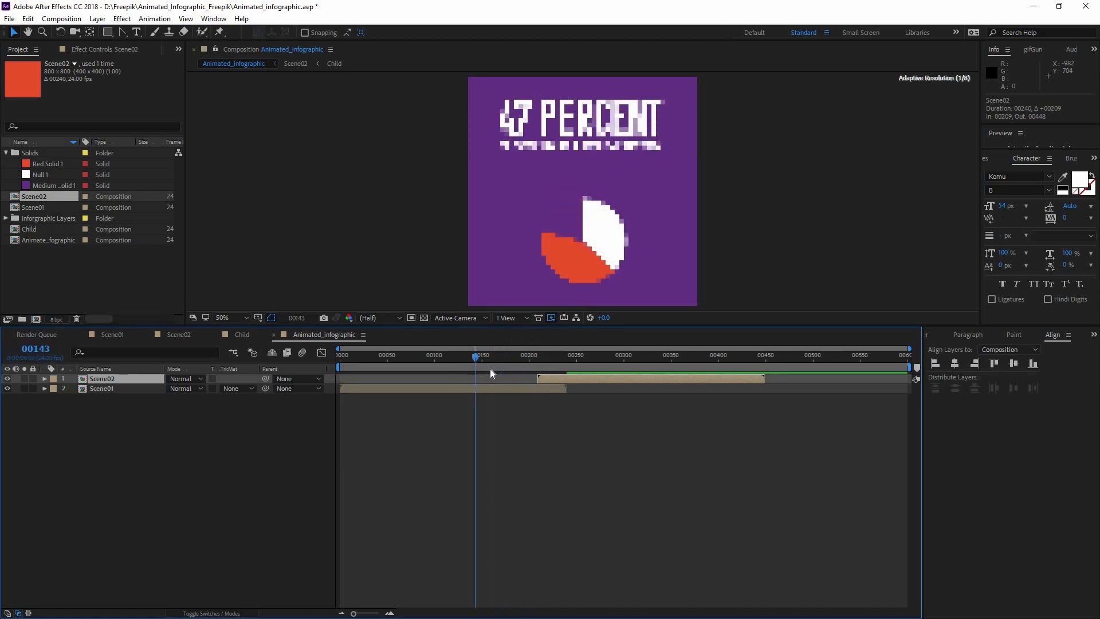
# Open the Scene01 composition, play its ending from frame 157, and check the Scene02 composition.
pyautogui.click(123, 388)
pyautogui.click(121, 334)
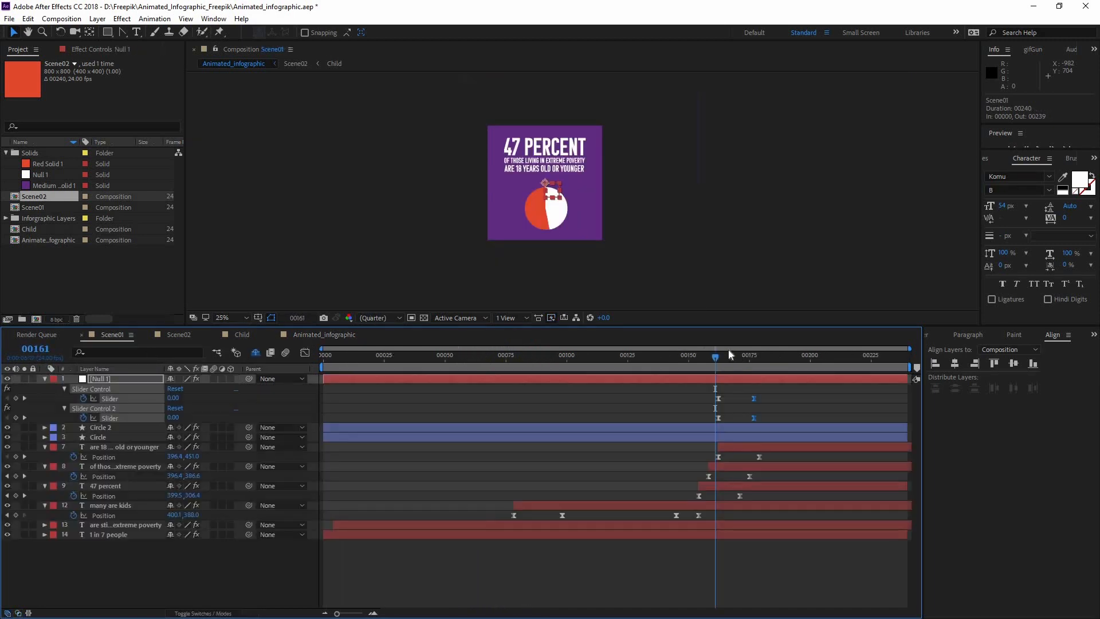
pyautogui.moveTo(922, 360); pyautogui.dragTo(748, 357)
pyautogui.press('space')
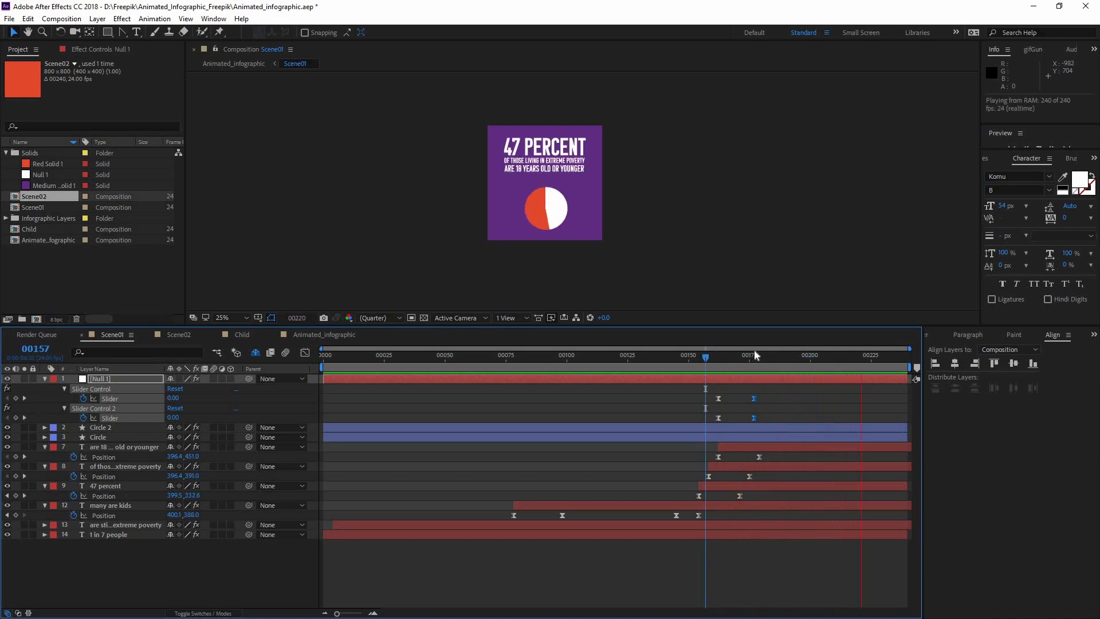
pyautogui.click(194, 339)
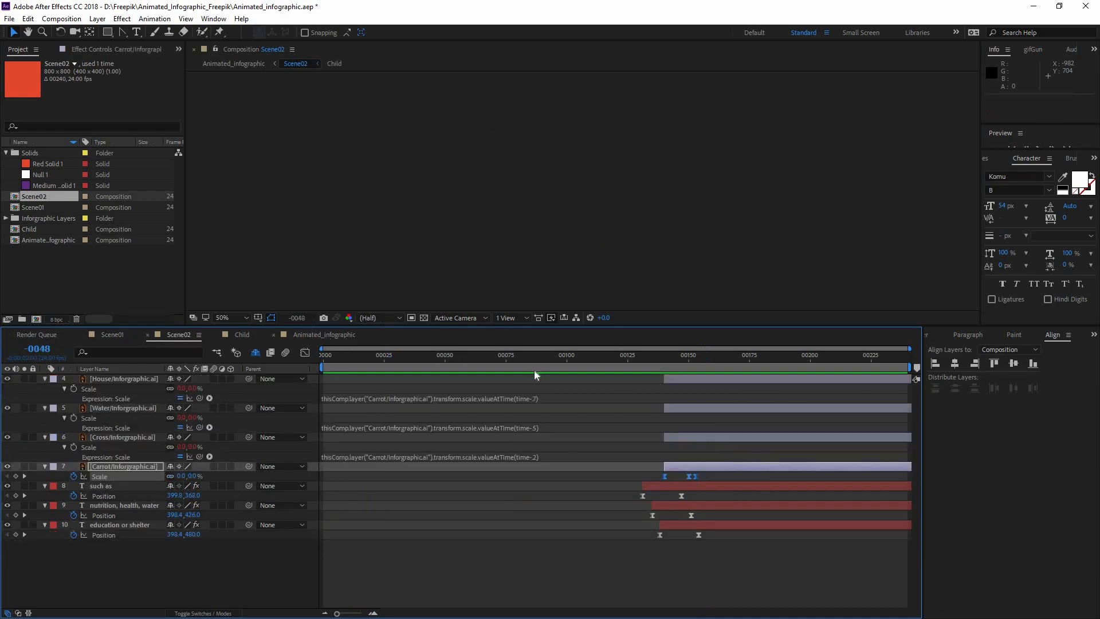
pyautogui.hotkey('shift', '.')
# Shift Scene02 to start at frame 240 in Animated_infographic and set a Position keyframe for it at frame 239.
pyautogui.click(549, 356)
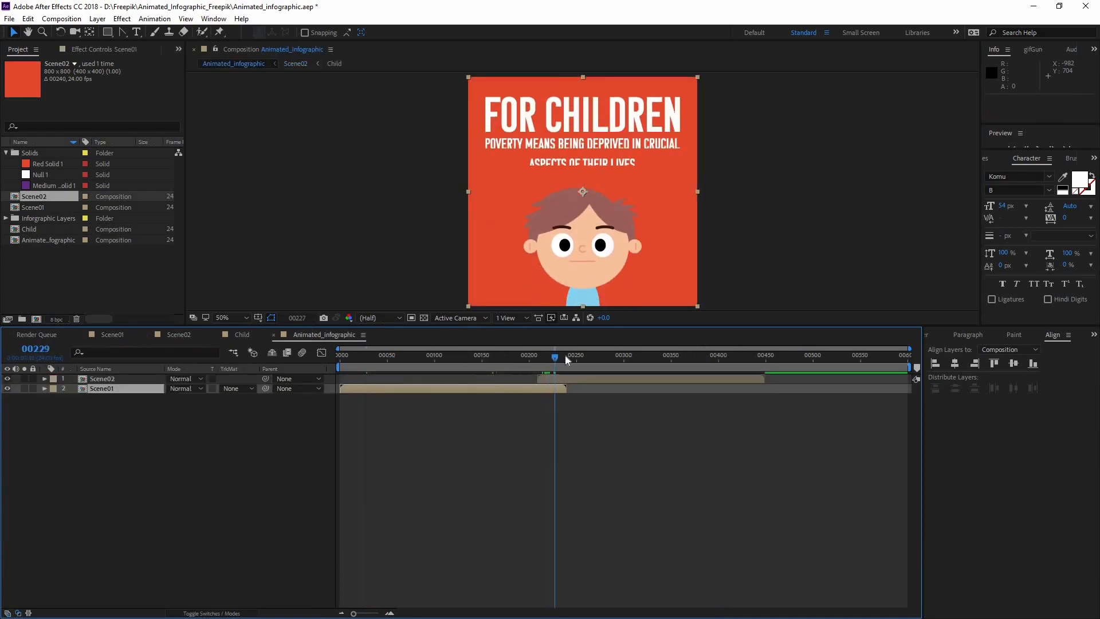
pyautogui.moveTo(565, 355); pyautogui.dragTo(566, 356)
pyautogui.hotkey('ctrl', 'Up')
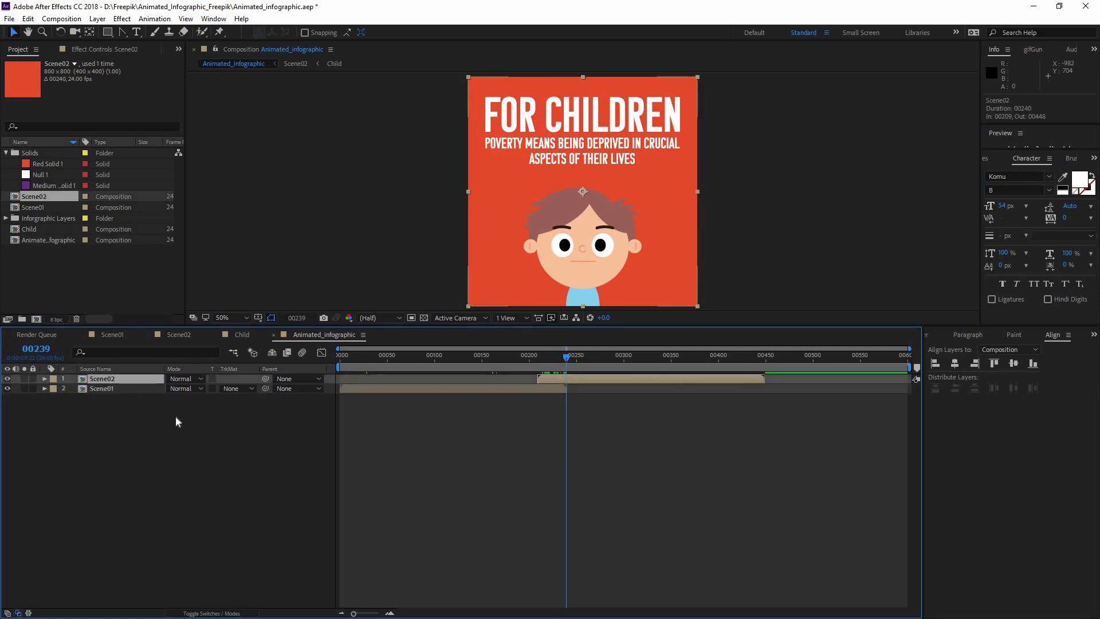
pyautogui.press('p')
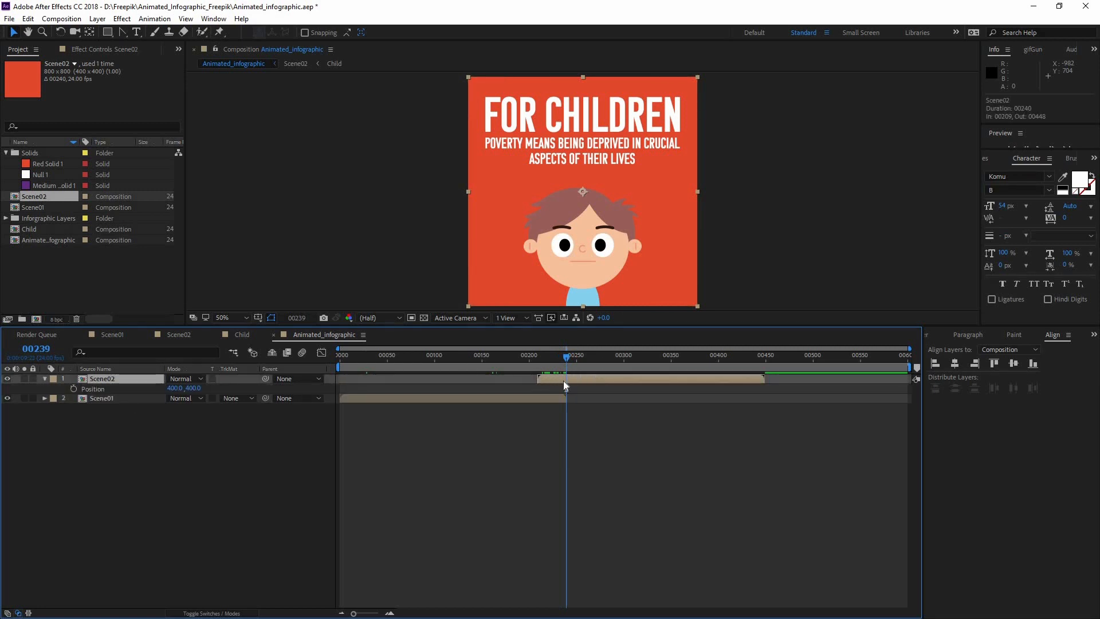
pyautogui.moveTo(563, 380); pyautogui.dragTo(593, 378)
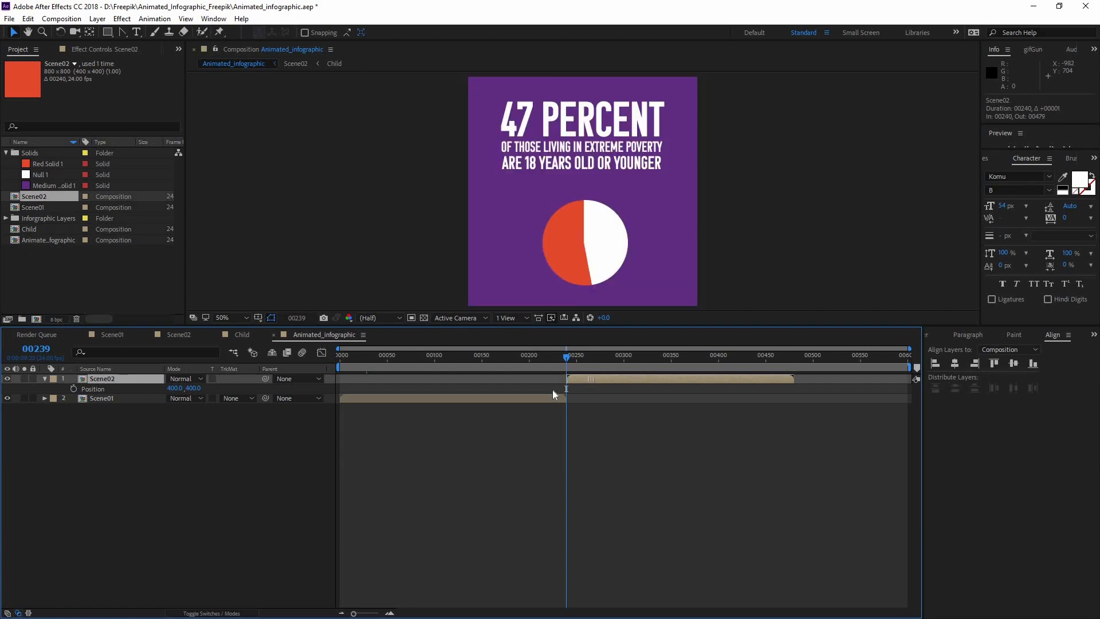
pyautogui.click(74, 389)
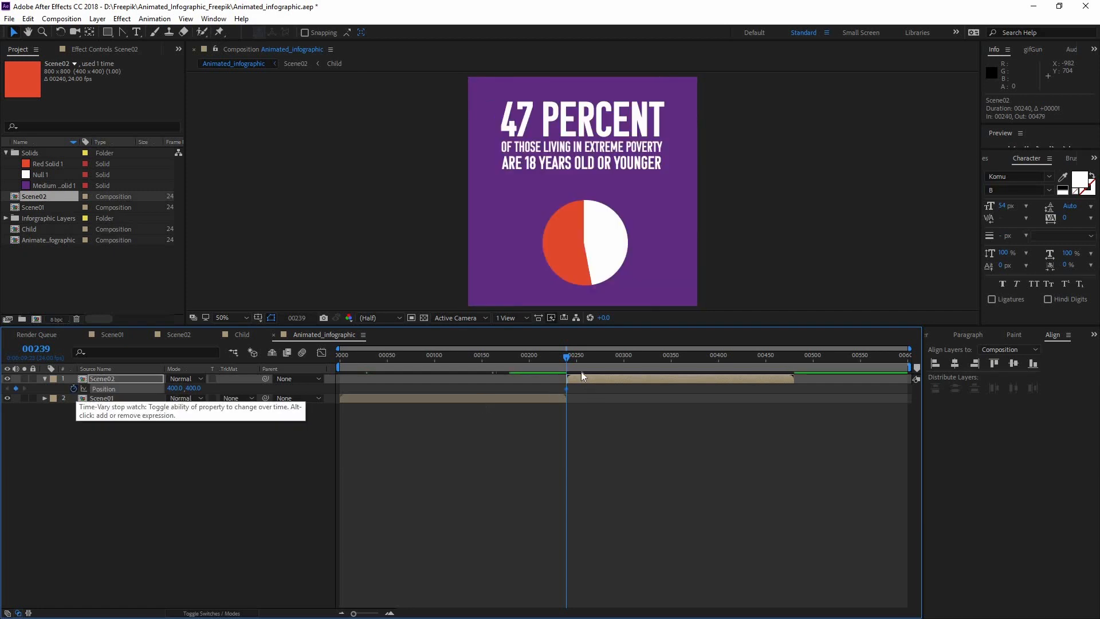
pyautogui.moveTo(567, 356); pyautogui.dragTo(559, 362)
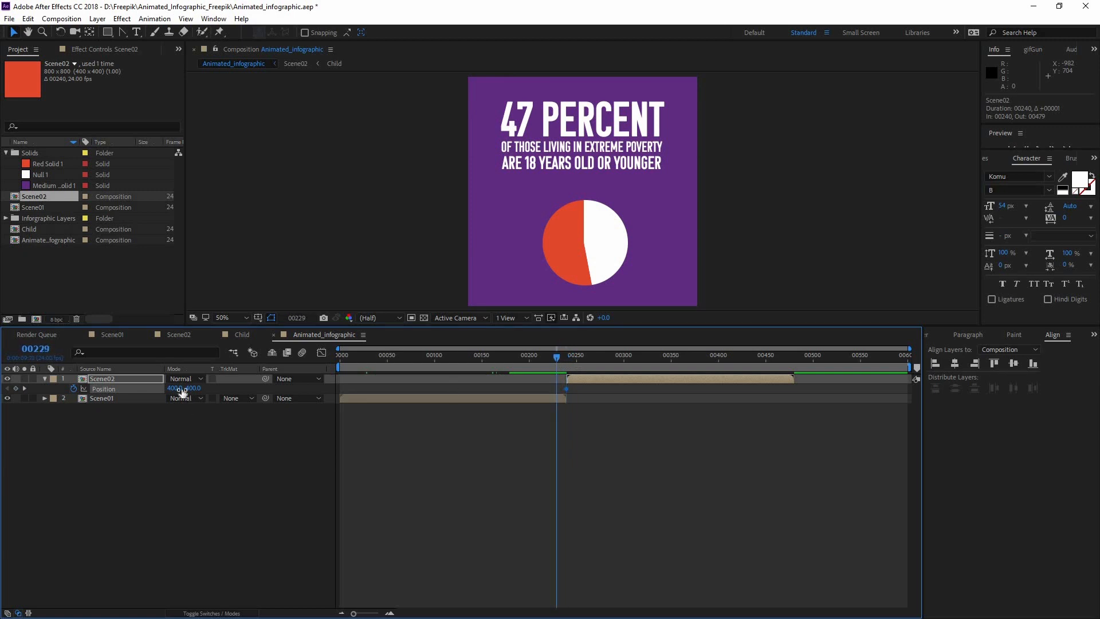
pyautogui.click(557, 378)
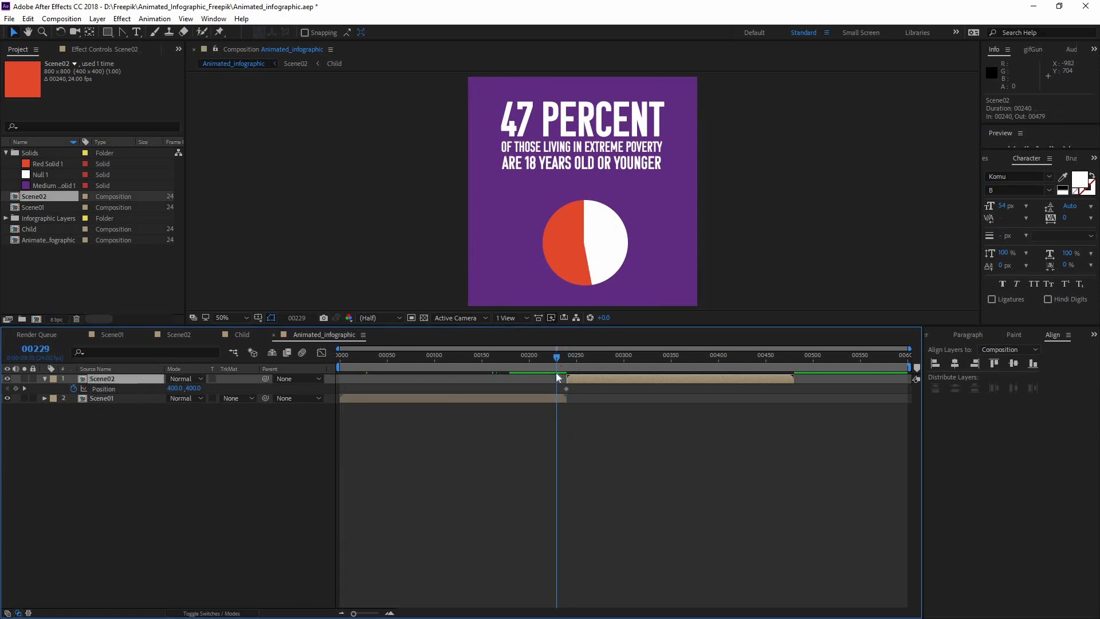
pyautogui.rightClick(116, 379)
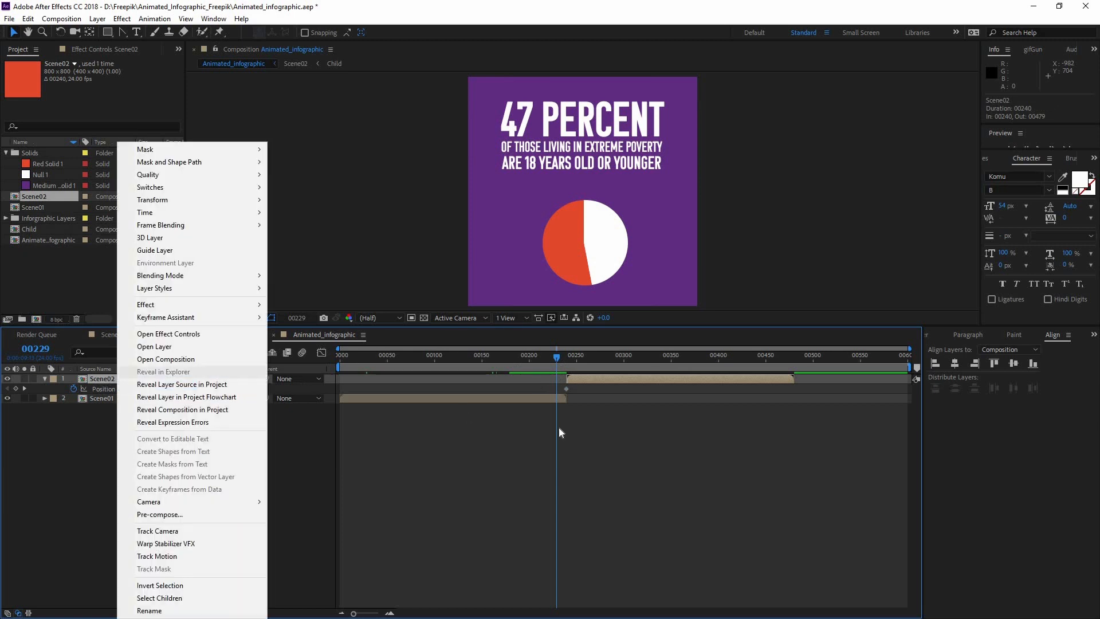
pyautogui.click(587, 363)
# Preview the Scene02 animation both in the Animated_infographic timeline and in its own composition.
pyautogui.moveTo(586, 357); pyautogui.dragTo(753, 351)
pyautogui.moveTo(640, 352); pyautogui.dragTo(691, 346)
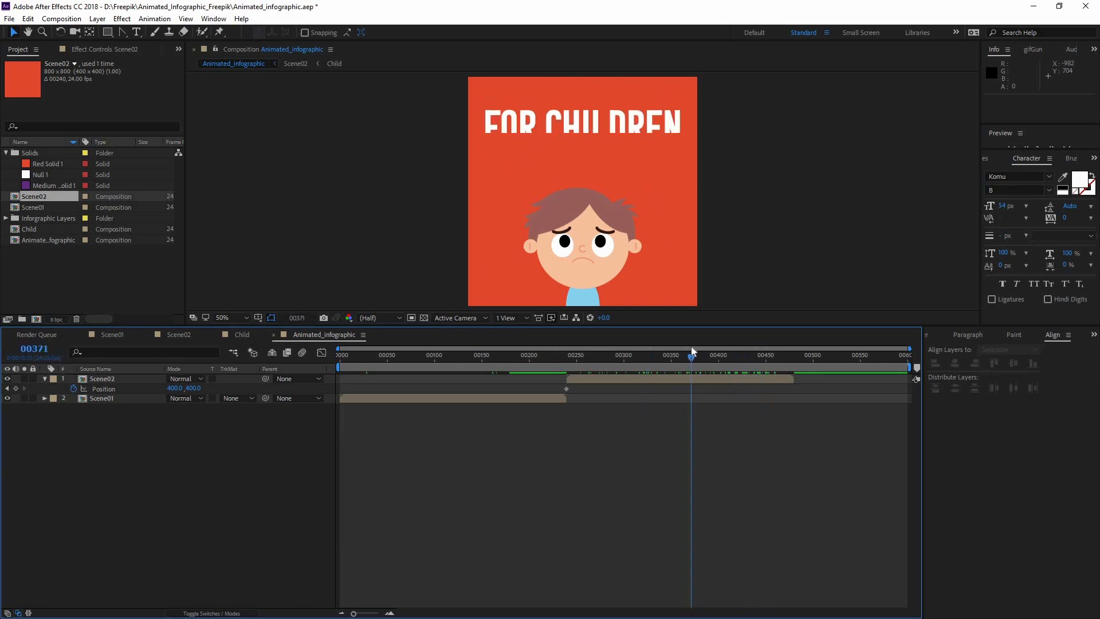
pyautogui.press('space')
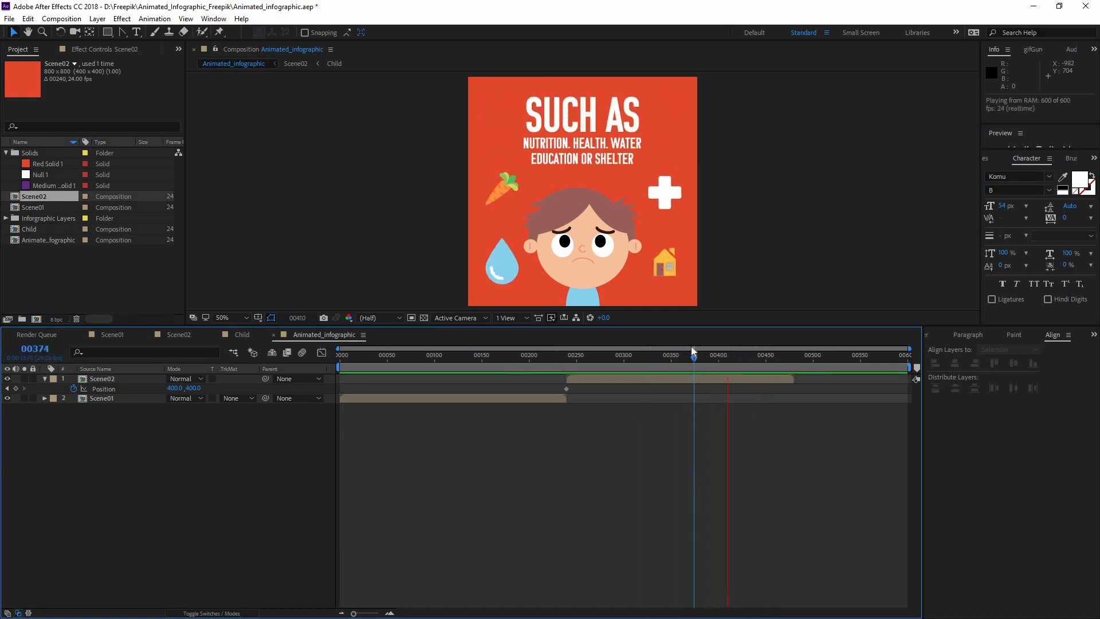
pyautogui.press('space')
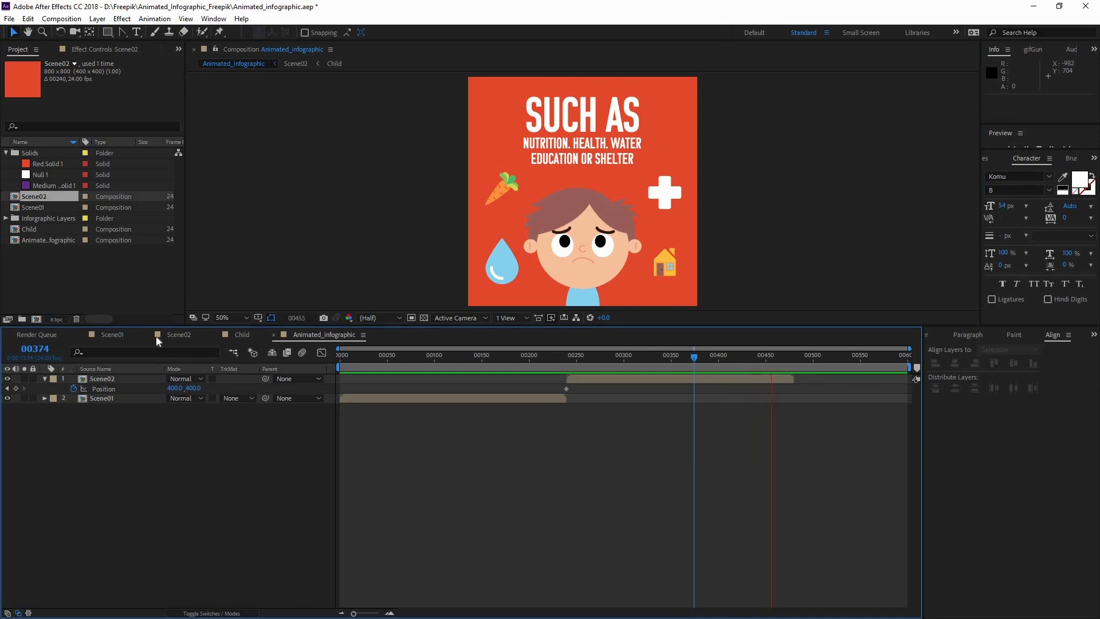
pyautogui.click(178, 335)
pyautogui.moveTo(844, 367); pyautogui.dragTo(660, 372)
pyautogui.press('space')
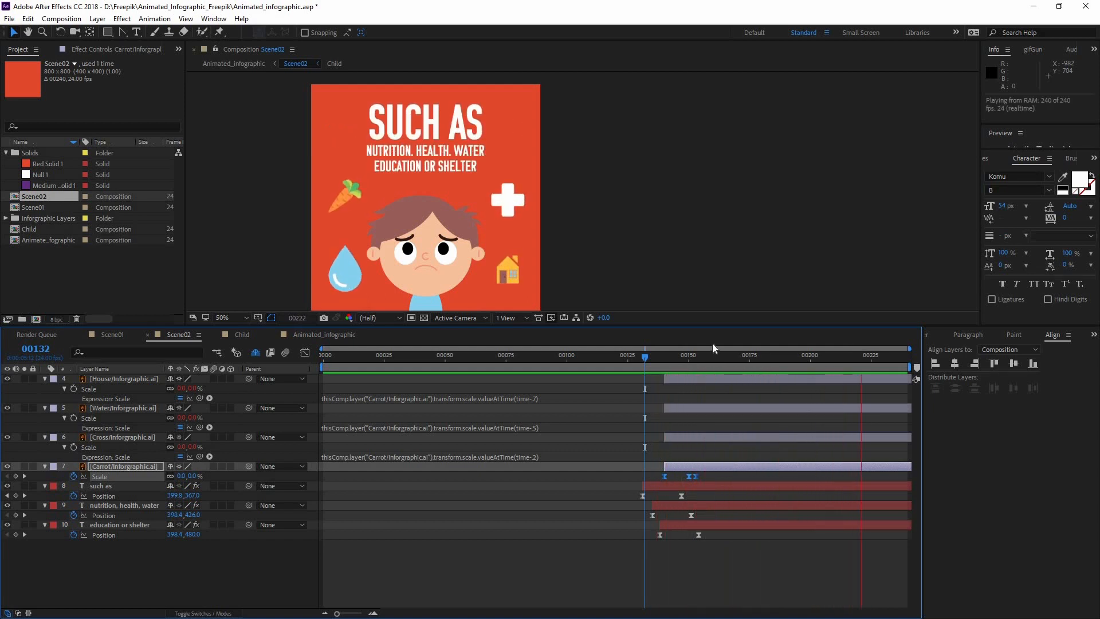
pyautogui.press('space')
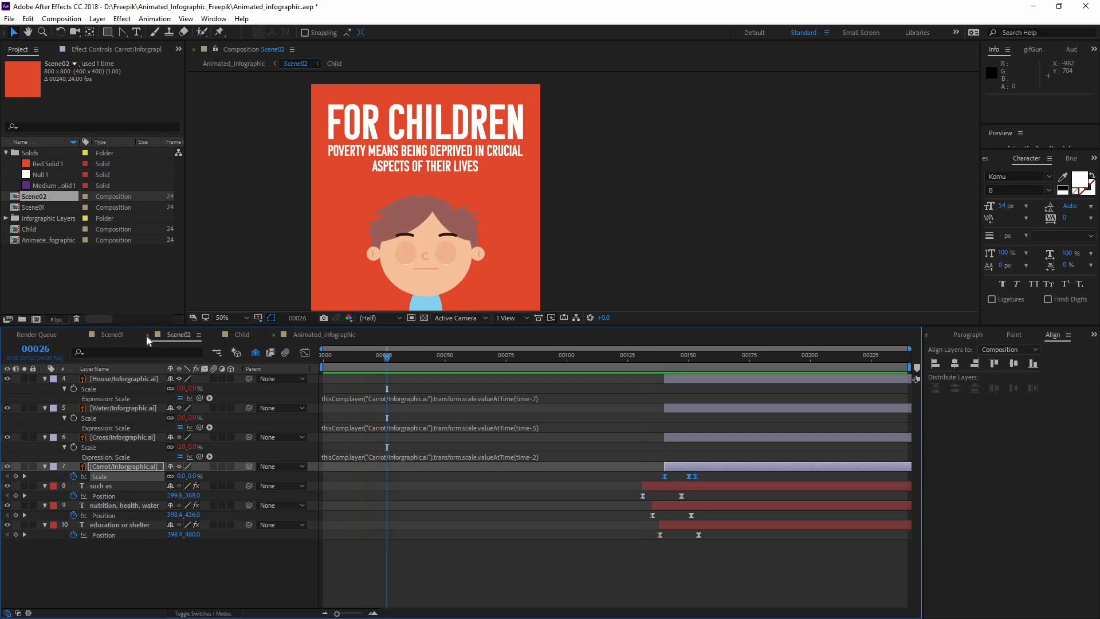
pyautogui.hotkey('ctrl', 'alt', 'shift', 'Up')
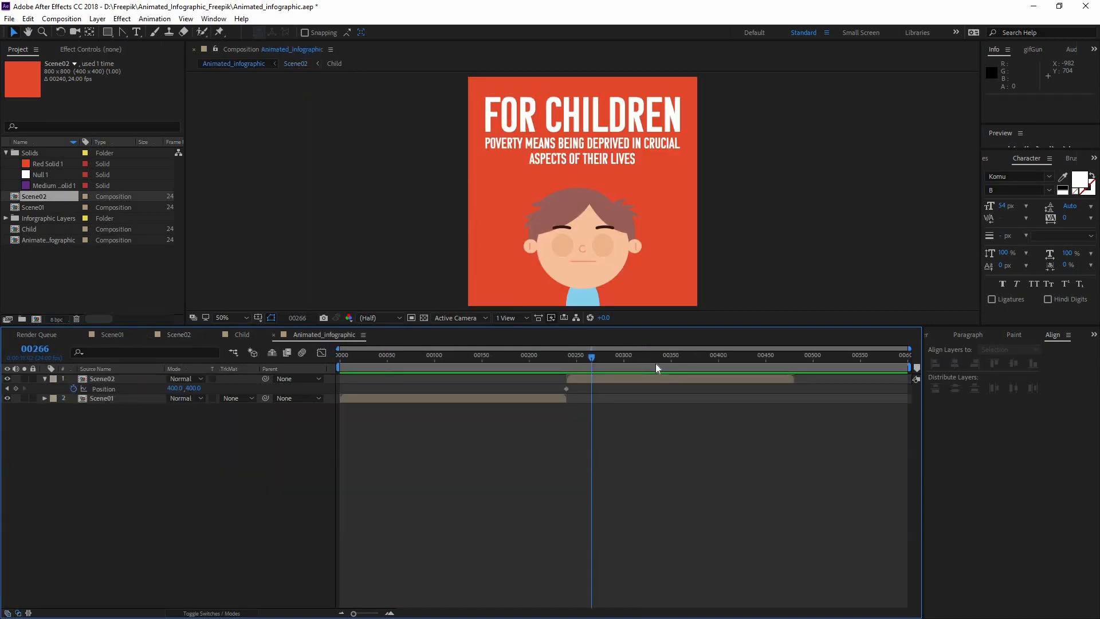
pyautogui.moveTo(656, 363); pyautogui.dragTo(788, 351)
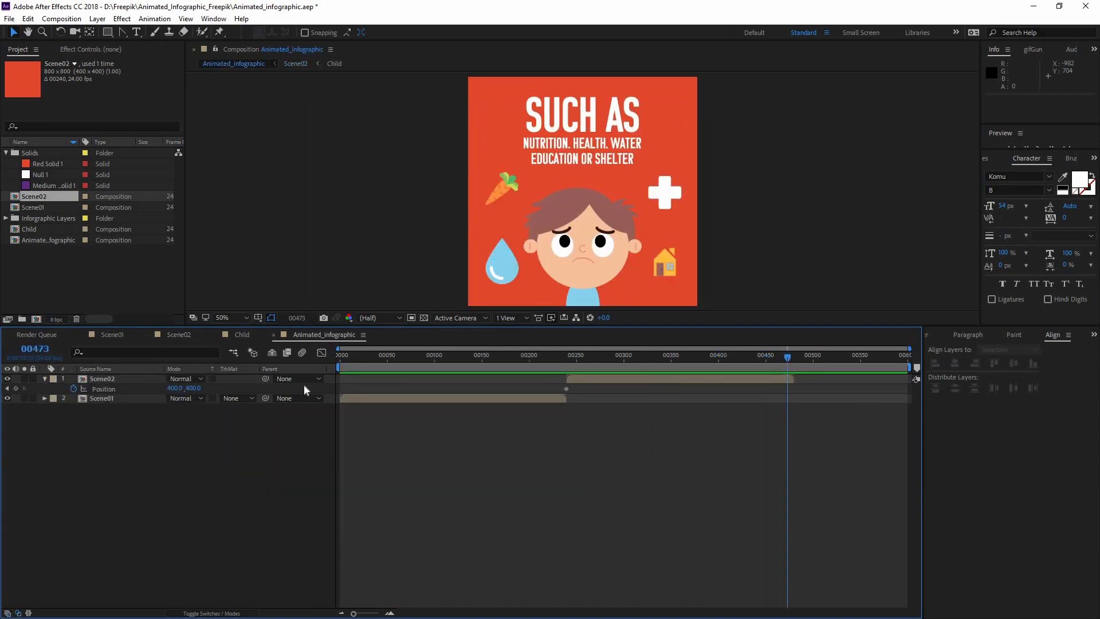
# Enable time remapping on the Scene02 layer and extend its beginning back to frame 218.
pyautogui.rightClick(120, 378)
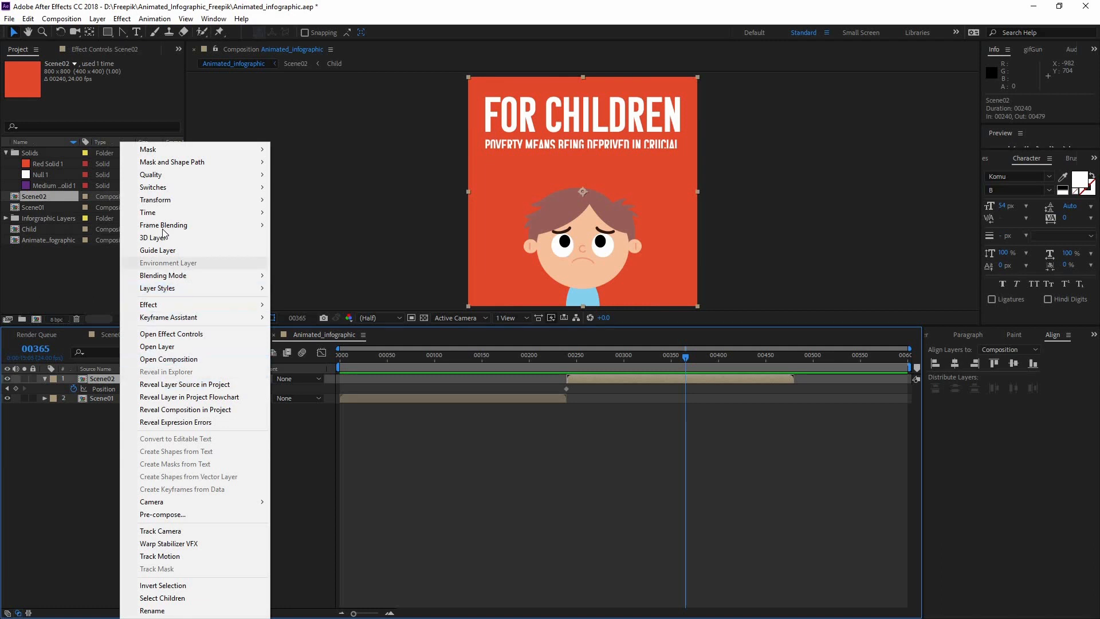
pyautogui.moveTo(252, 212)
pyautogui.click(305, 209)
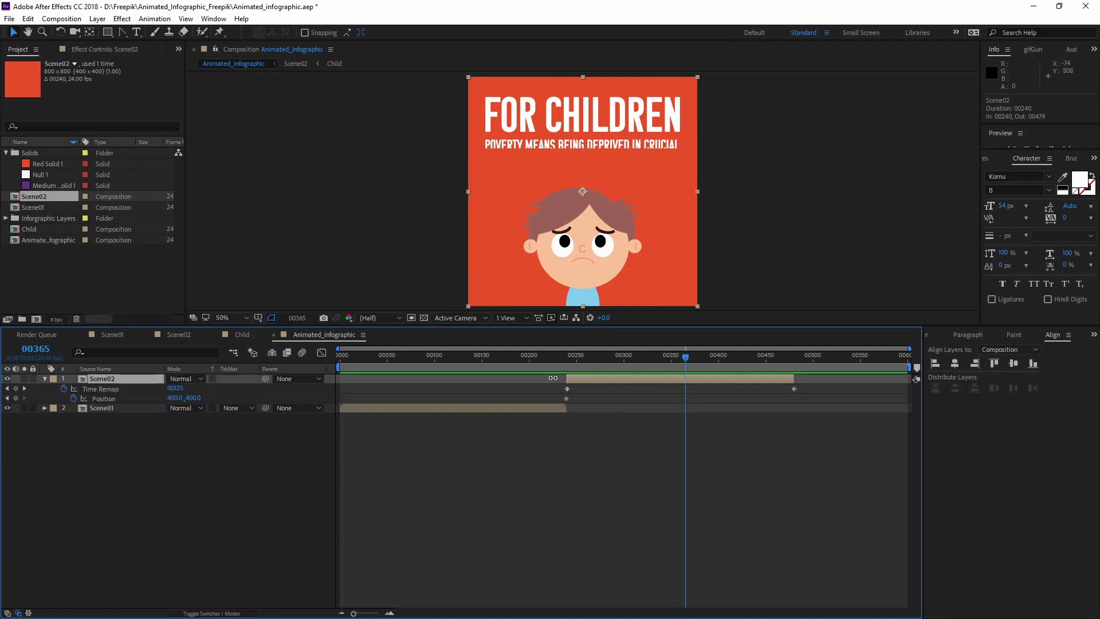
pyautogui.moveTo(553, 378); pyautogui.dragTo(567, 355)
# Keyframe Scene02's Position at frame 226 to 400, -444, above the canvas, and play the slide-in transition.
pyautogui.click(544, 356)
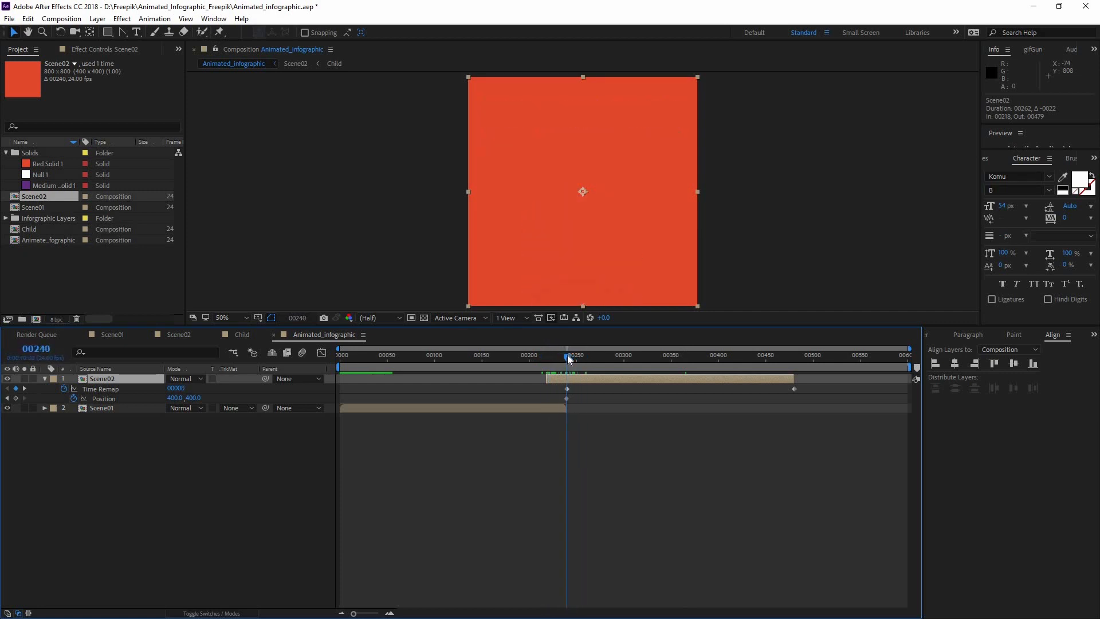
pyautogui.click(554, 358)
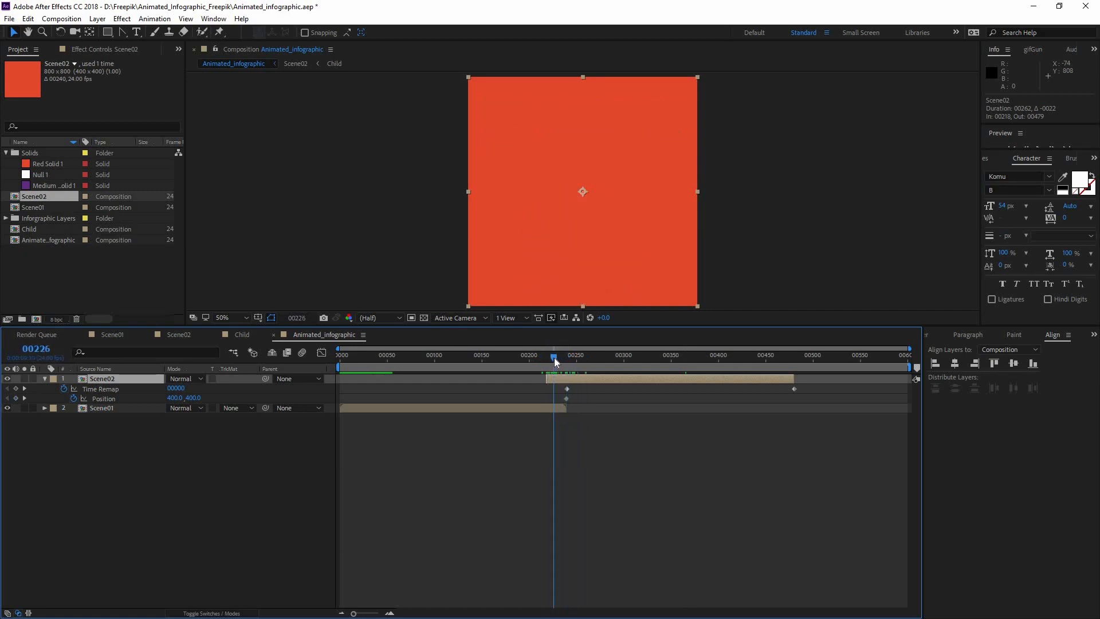
pyautogui.press(',')
pyautogui.moveTo(614, 202); pyautogui.dragTo(613, 80)
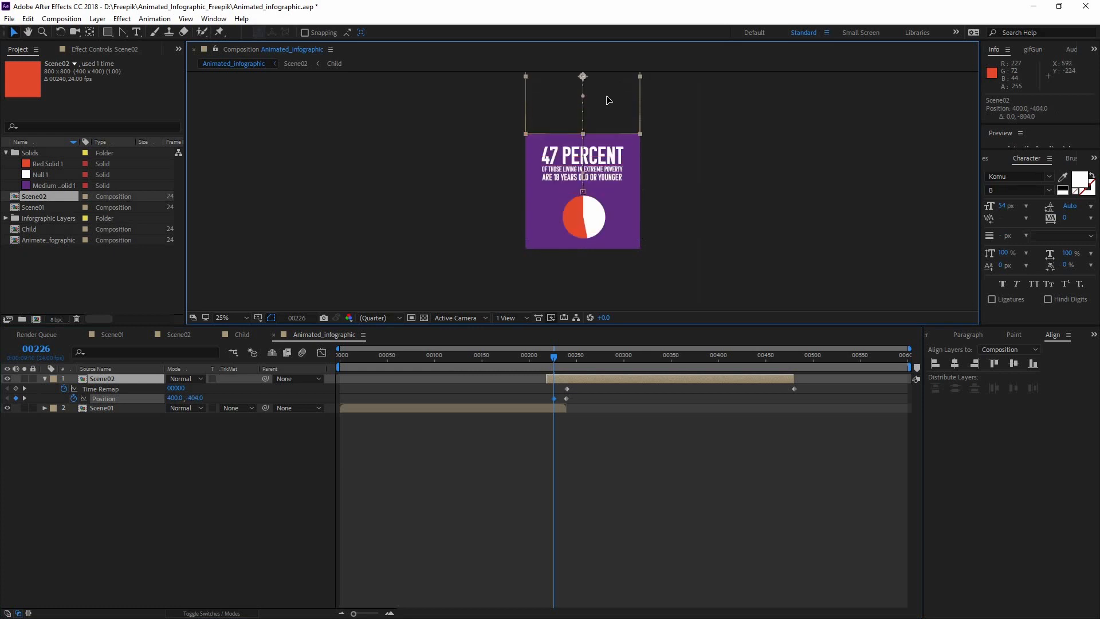
pyautogui.press('space')
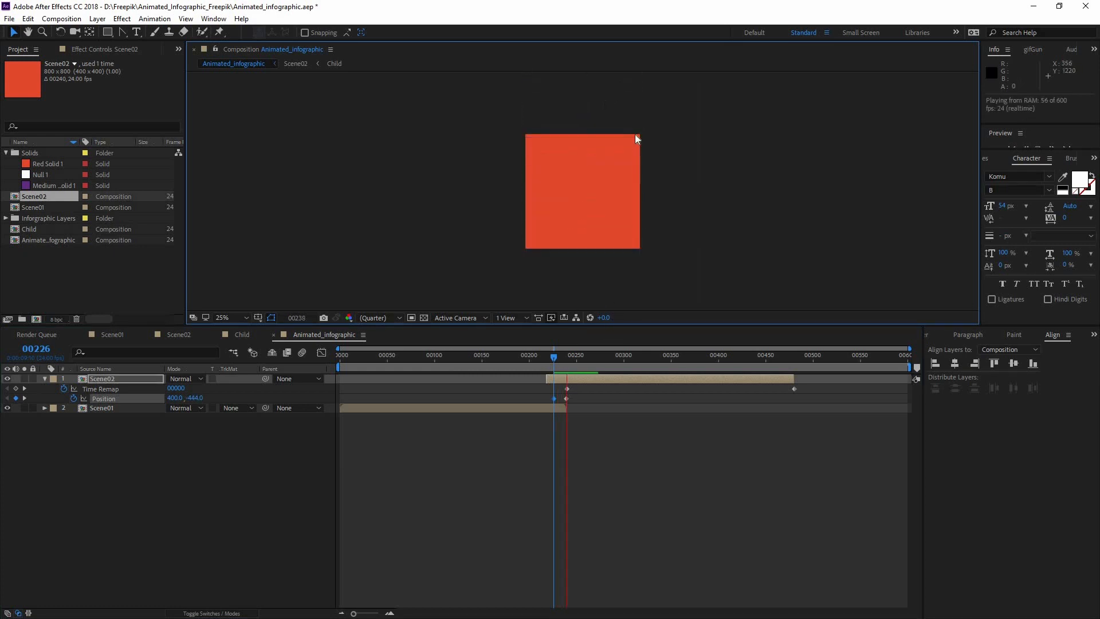
pyautogui.press('space')
pyautogui.press('.')
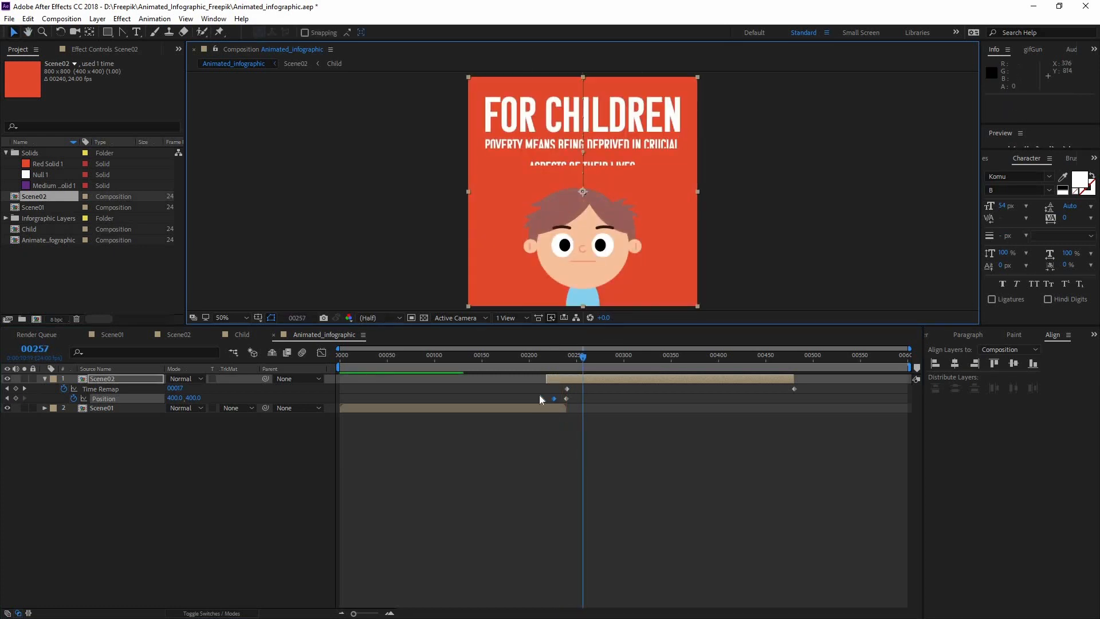
# Apply easy ease to both Position keyframes of Scene02.
pyautogui.click(539, 395)
pyautogui.rightClick(554, 398)
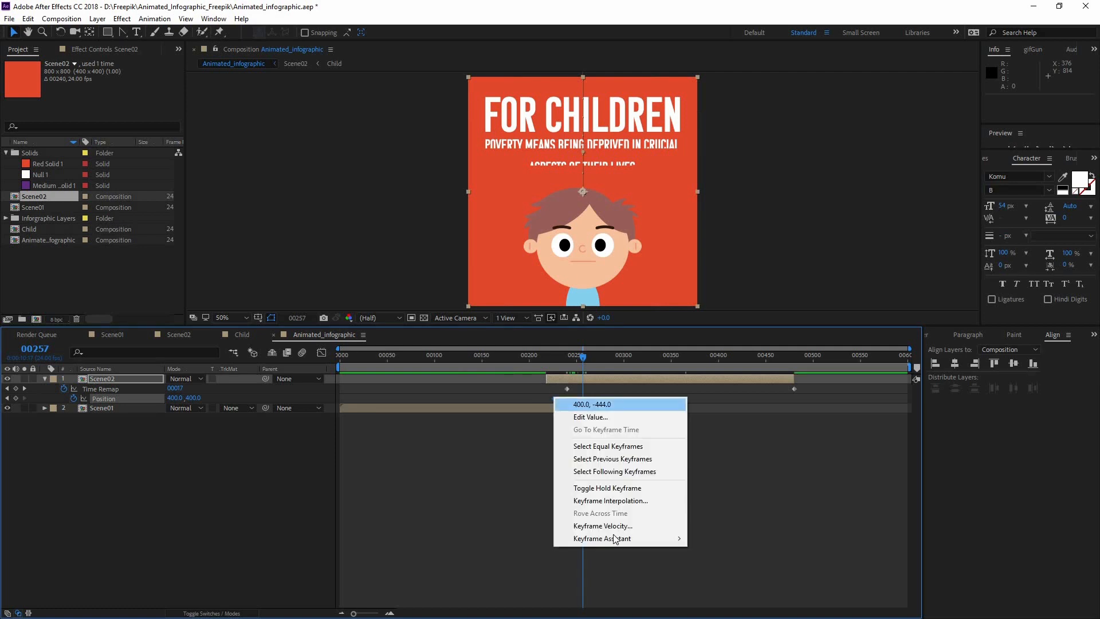
pyautogui.moveTo(607, 538)
pyautogui.press('Return')
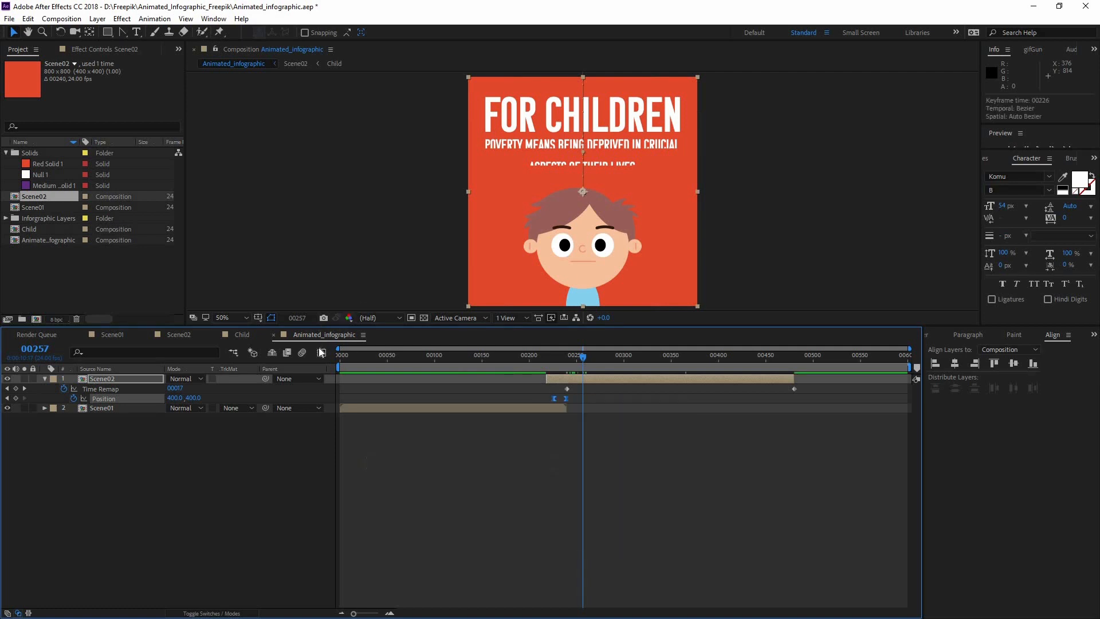
# Sharpen the speed curve of Scene02's Position move in the graph editor by lengthening the easing influence of both keyframes.
pyautogui.click(322, 353)
pyautogui.moveTo(553, 578); pyautogui.dragTo(554, 578)
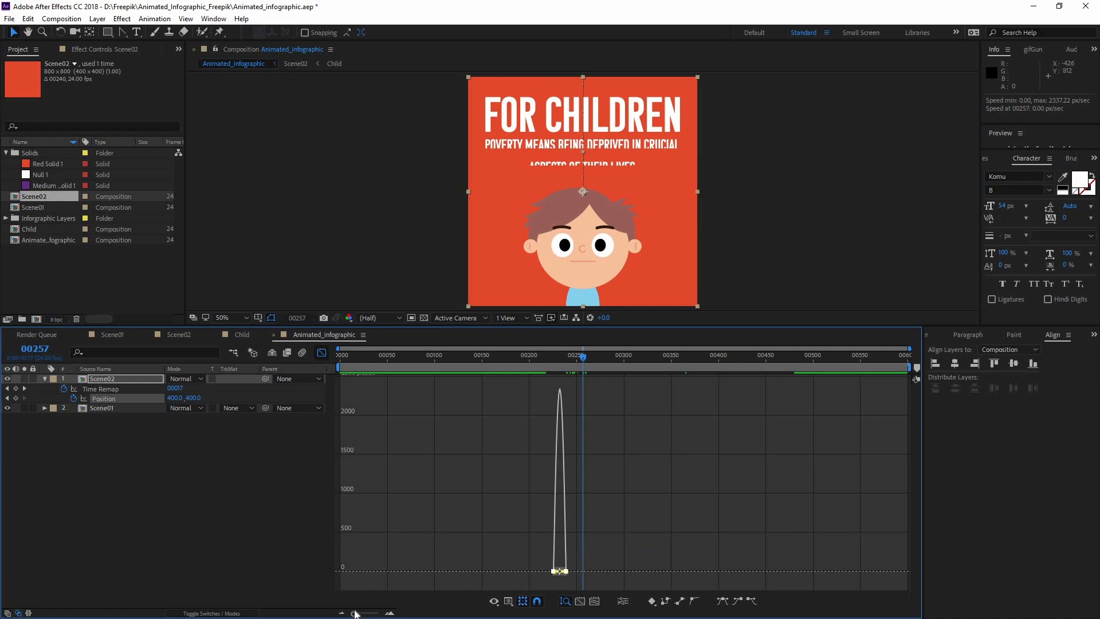
pyautogui.click(372, 614)
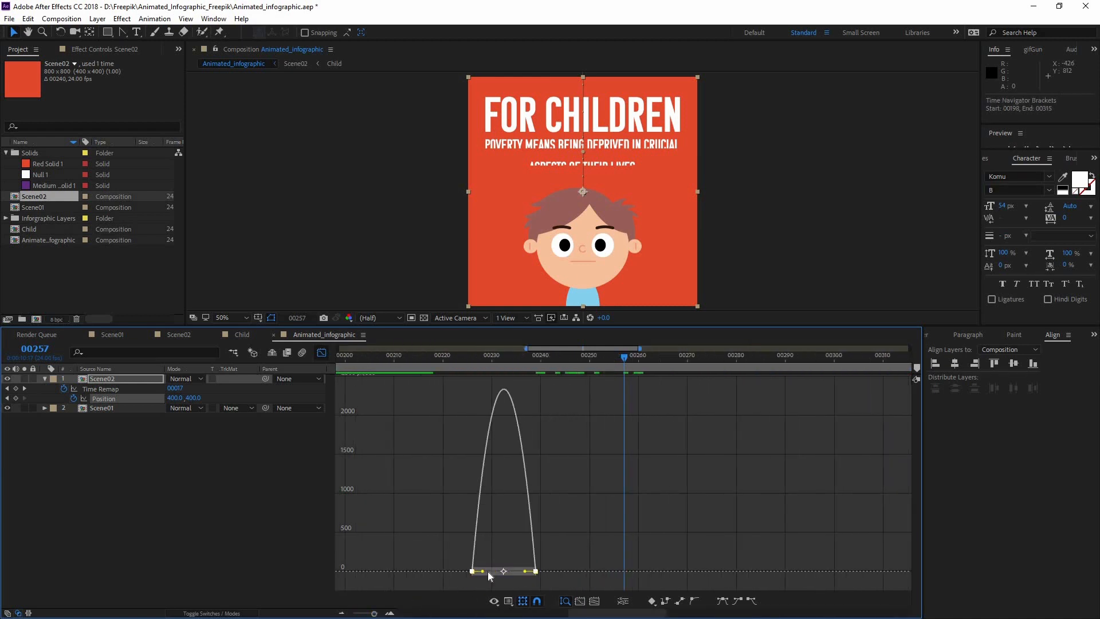
pyautogui.moveTo(504, 571)
pyautogui.mouseDown()
pyautogui.moveTo(532, 571)
pyautogui.moveTo(488, 571)
pyautogui.mouseUp()
pyautogui.click(321, 352)
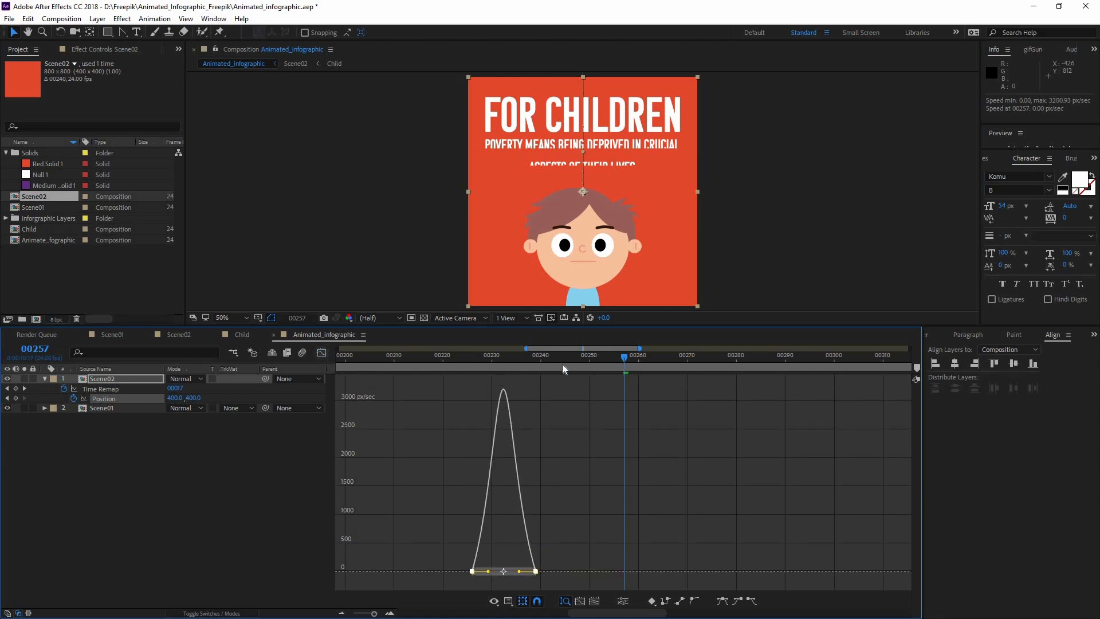
# Play the Scene02 slide-in and scrub through its middle to frame 232.
pyautogui.click(457, 356)
pyautogui.press(',')
pyautogui.press('space')
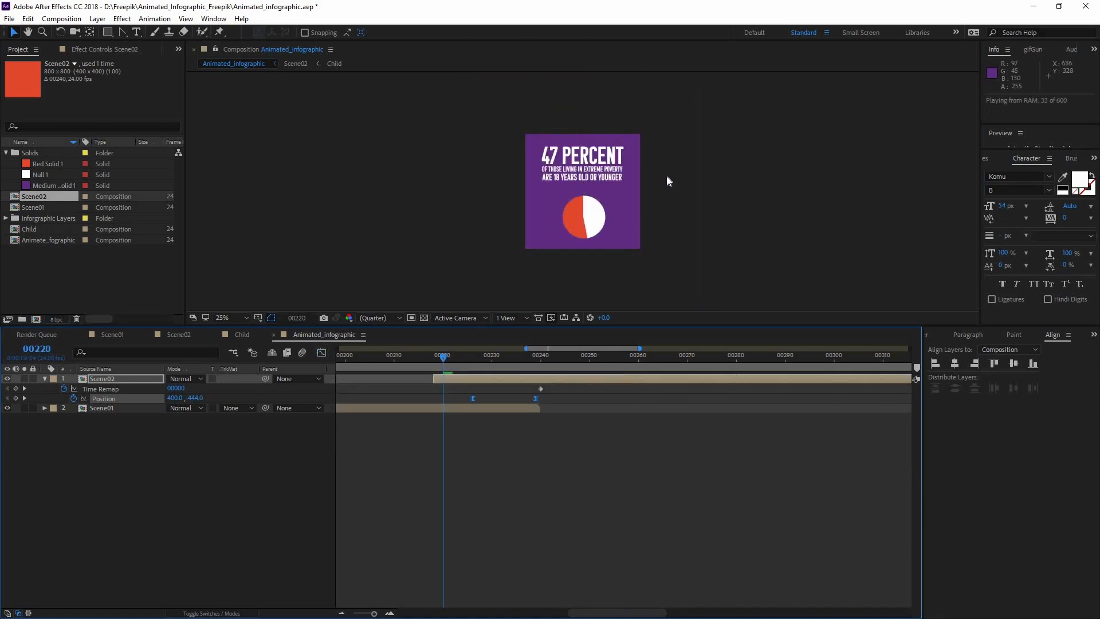
pyautogui.click(467, 356)
pyautogui.moveTo(514, 356); pyautogui.dragTo(501, 357)
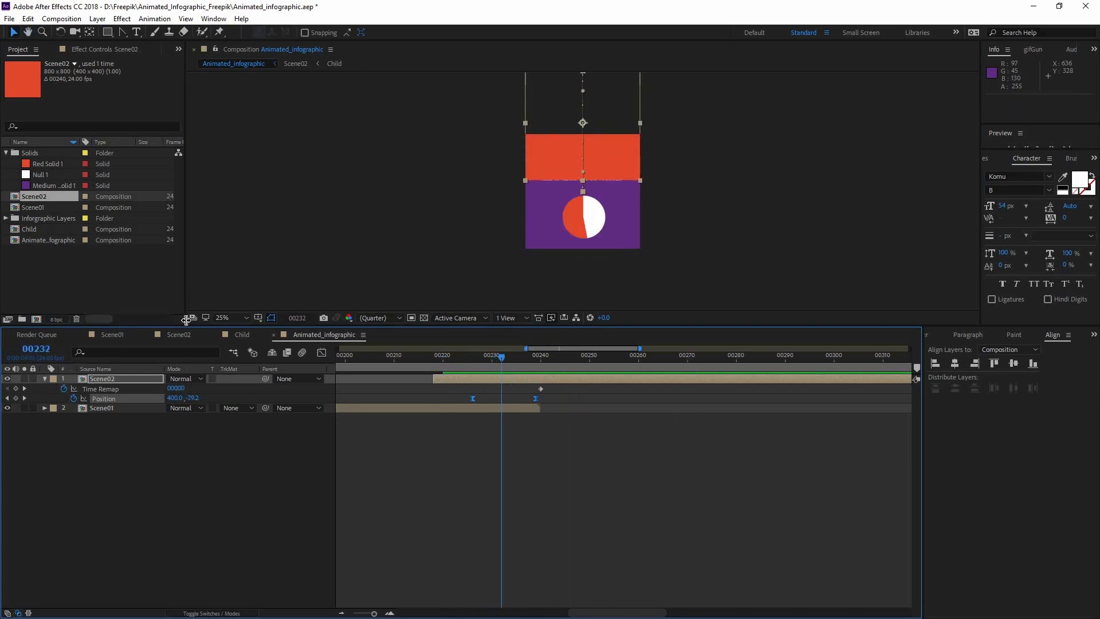
# Create a white FFFFFF solid layer in the Animated_infographic composition.
pyautogui.click(96, 18)
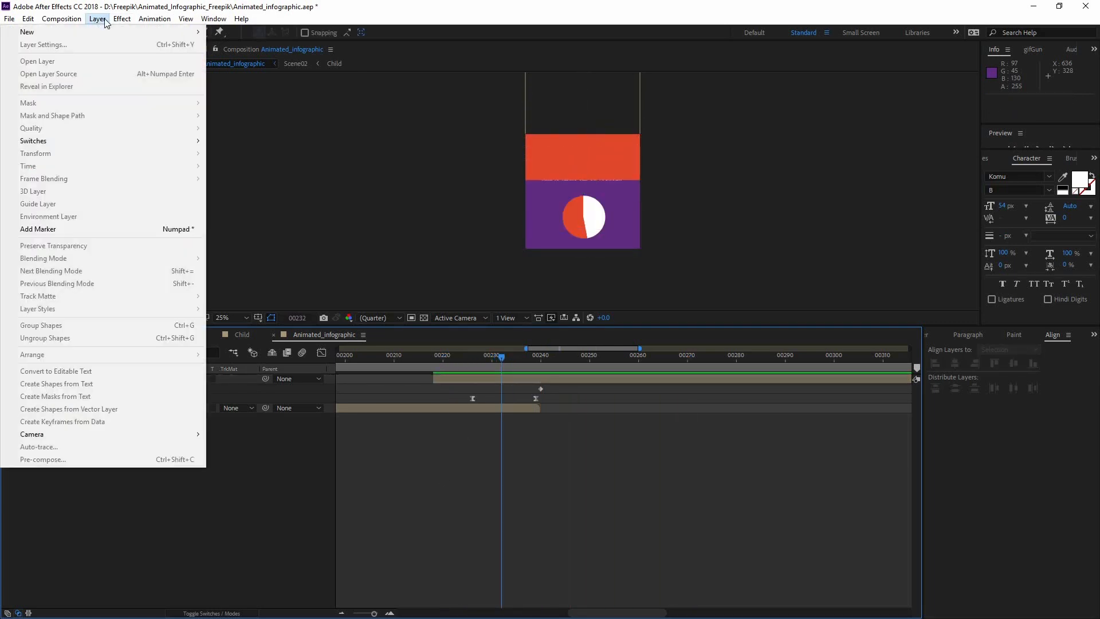
pyautogui.moveTo(97, 32)
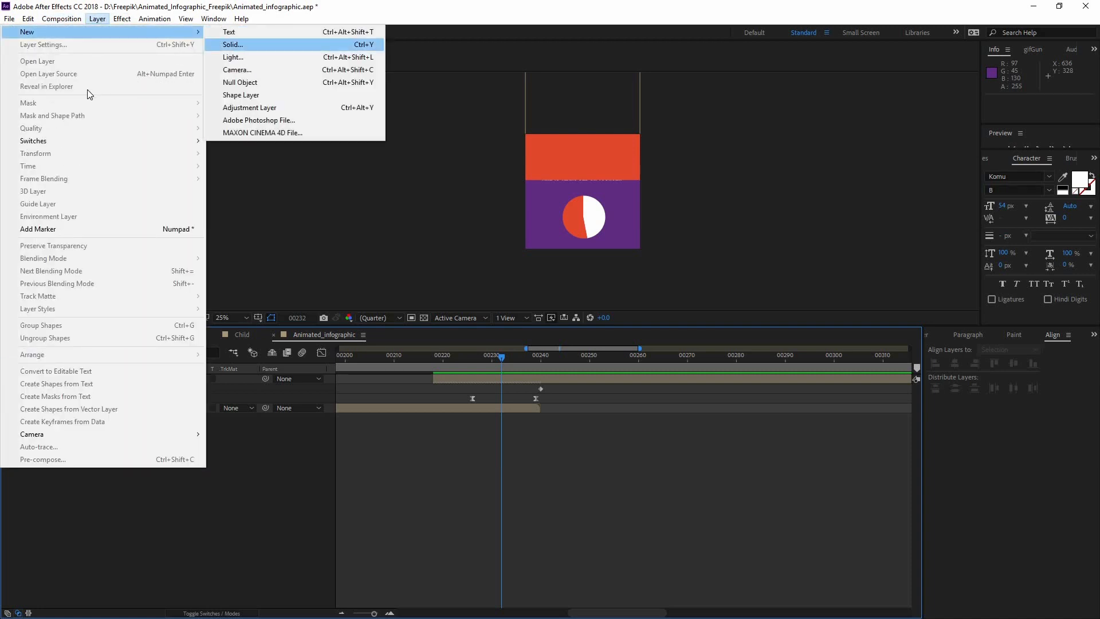
pyautogui.click(229, 43)
pyautogui.click(310, 324)
pyautogui.click(41, 200)
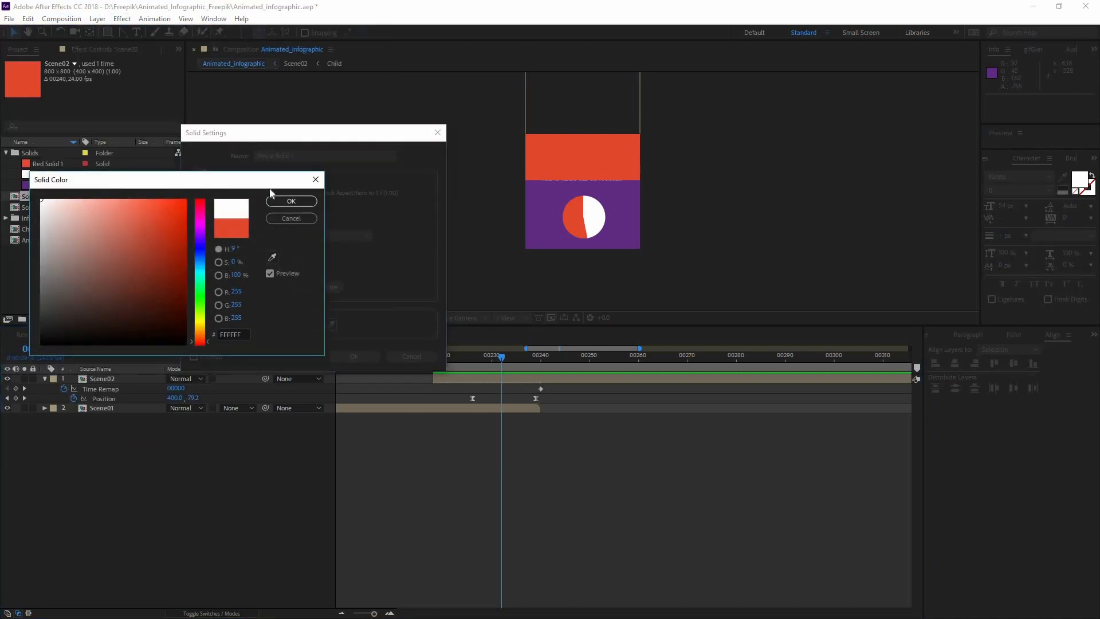
pyautogui.click(291, 201)
pyautogui.click(361, 357)
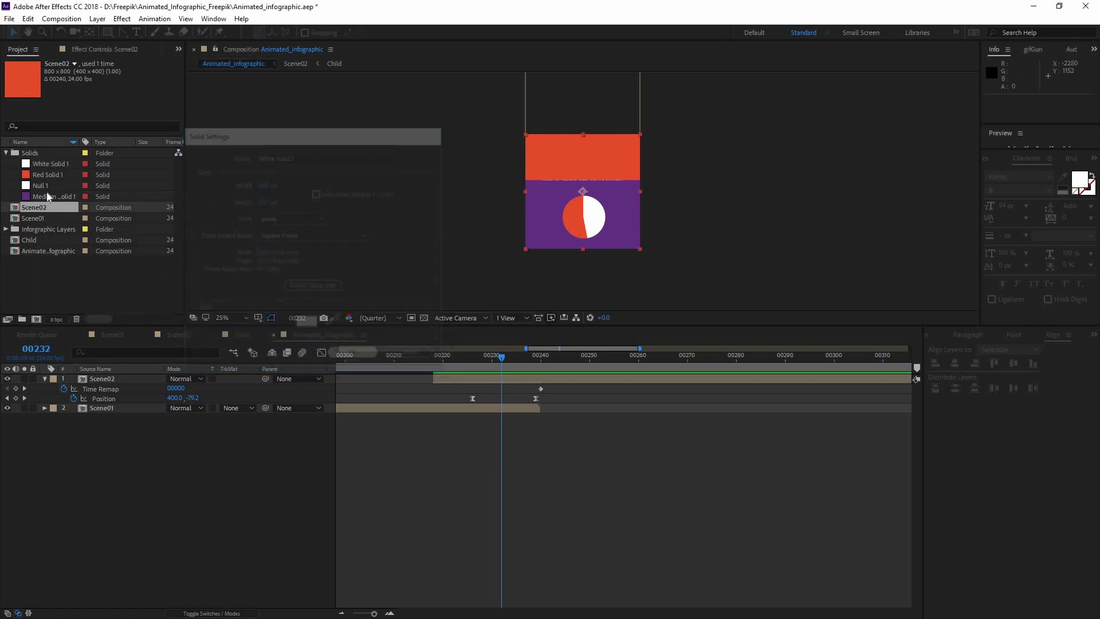
# Place the white solid directly beneath Scene02 in the layer stack and trim its start to frame 226.
pyautogui.moveTo(105, 378); pyautogui.dragTo(109, 413)
pyautogui.click(433, 359)
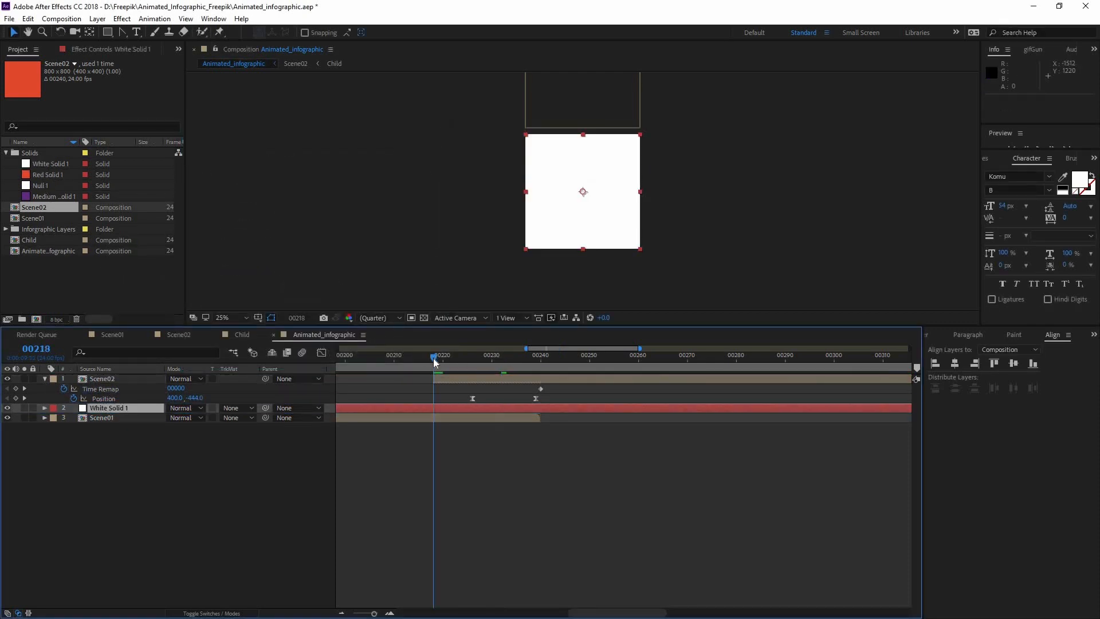
pyautogui.hotkey('alt', '[')
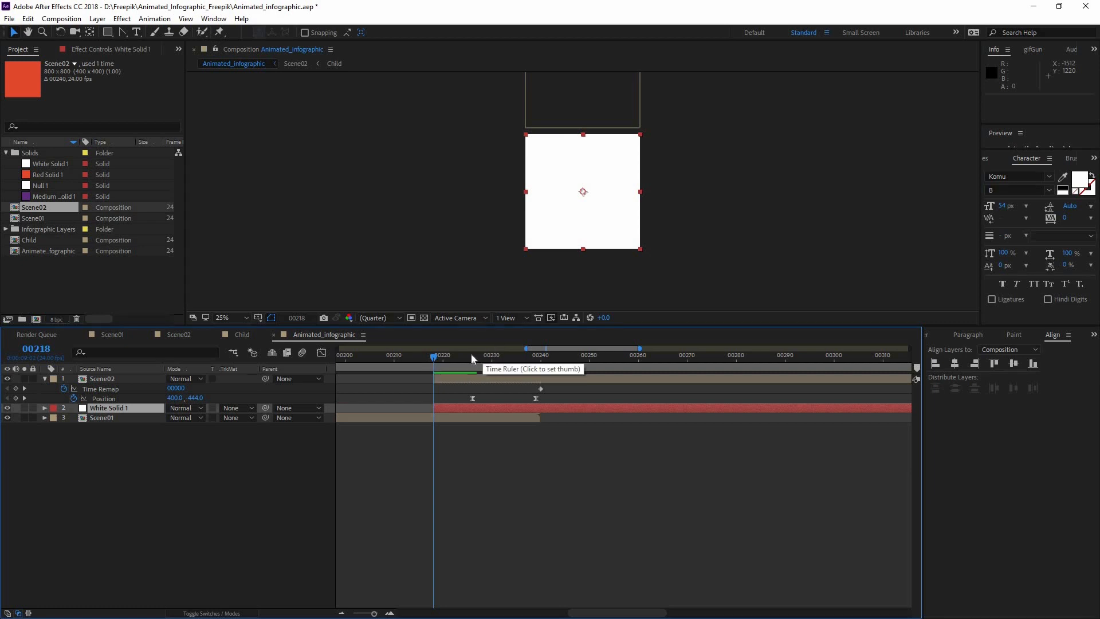
pyautogui.click(472, 357)
pyautogui.hotkey('alt', '[')
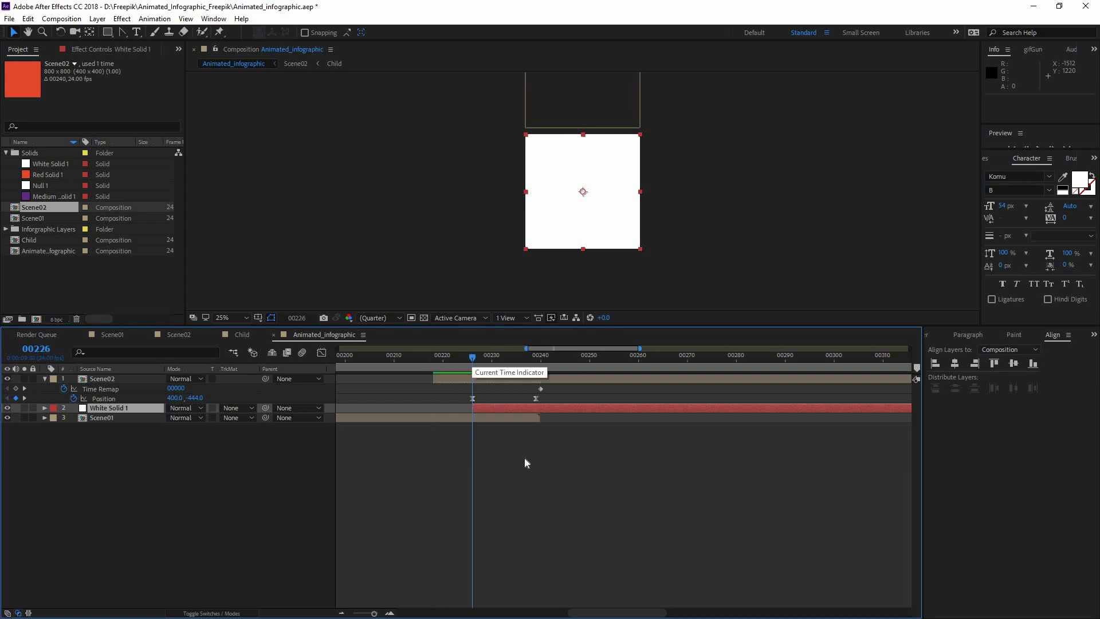
pyautogui.click(524, 459)
# Link the white solid's Position to Scene02's by expression, adding valueAtTime(time-.5), and preview the offset movement.
pyautogui.click(131, 408)
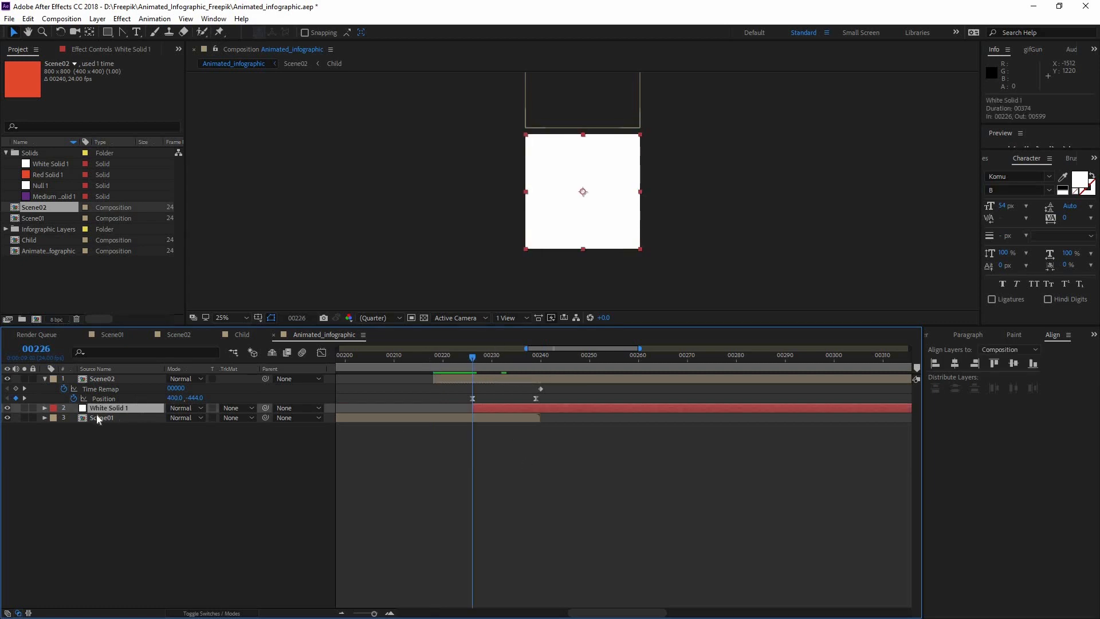
pyautogui.press('p')
pyautogui.keyDown('alt'); pyautogui.click(73, 418); pyautogui.keyUp('alt')
pyautogui.moveTo(199, 427); pyautogui.dragTo(114, 398)
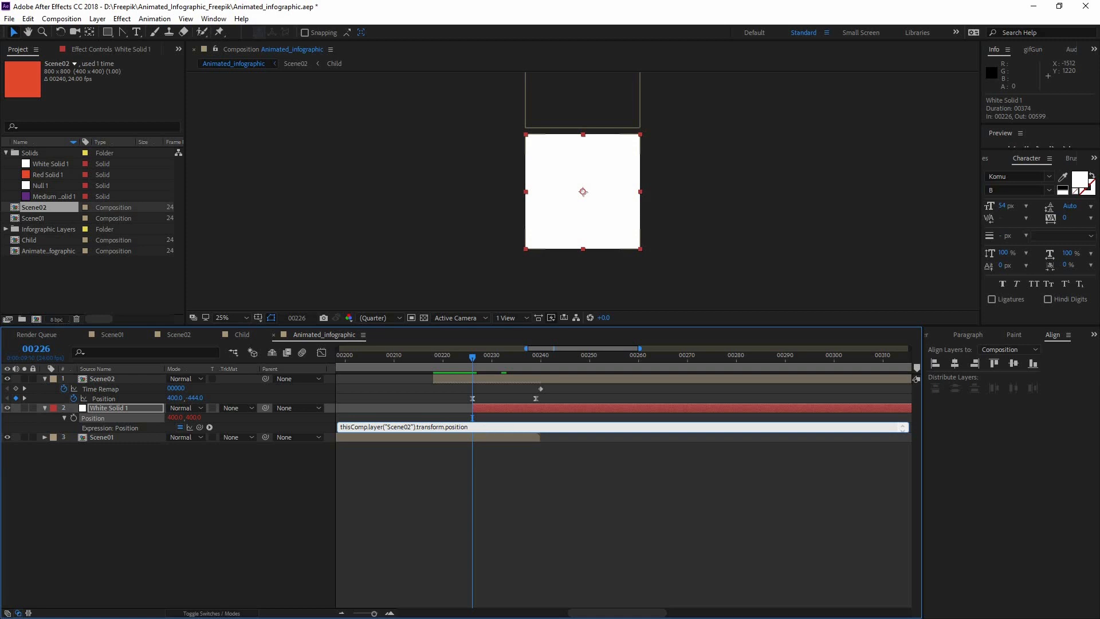
pyautogui.press('BackSpace')
pyautogui.press('BackSpace')
pyautogui.press('BackSpace')
pyautogui.write('time')
pyautogui.write('-.5')
pyautogui.click(587, 513)
pyautogui.press('space')
pyautogui.moveTo(473, 360); pyautogui.dragTo(487, 359)
pyautogui.click(494, 356)
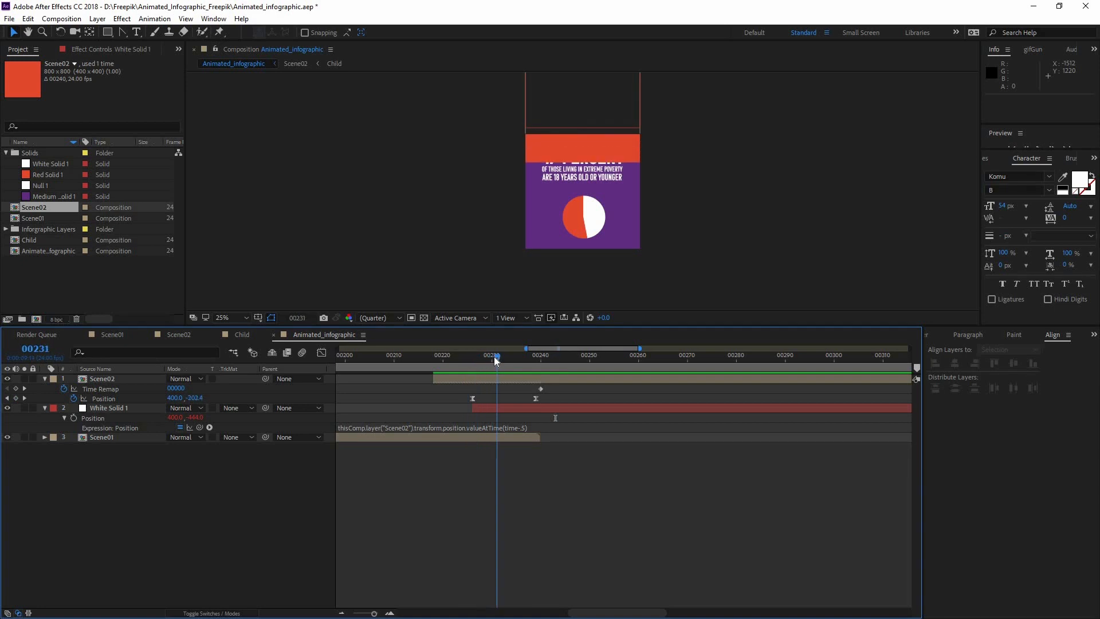
# Change the white solid's Position expression to valueAtTime(time+.5) and scrub through the transition.
pyautogui.click(565, 425)
pyautogui.click(565, 425)
pyautogui.press('Left')
pyautogui.press('Left')
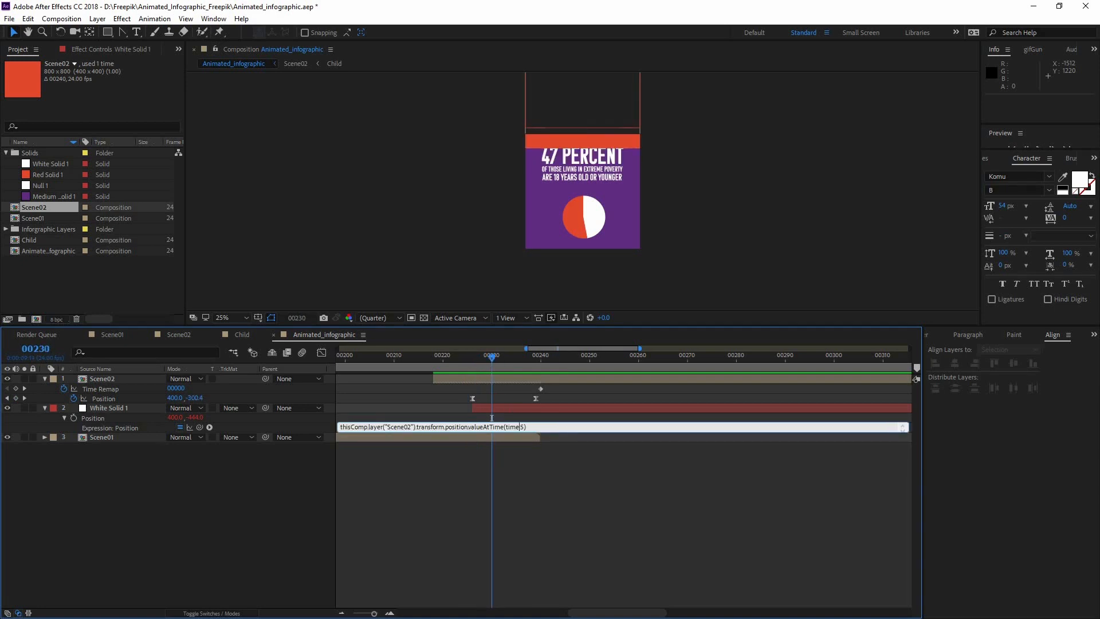
pyautogui.write('+')
pyautogui.click(490, 358)
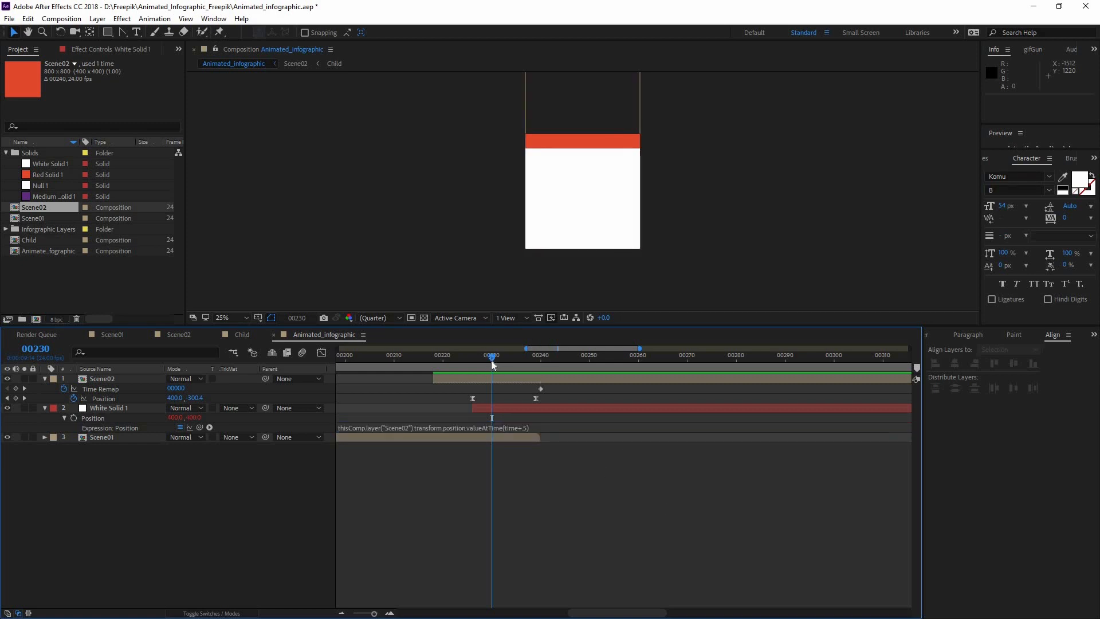
pyautogui.moveTo(492, 357)
pyautogui.mouseDown()
pyautogui.moveTo(521, 356)
pyautogui.moveTo(437, 356)
pyautogui.moveTo(469, 373)
pyautogui.moveTo(507, 373)
pyautogui.mouseUp()
# Try time offsets of +.01 and +.1 in the white solid's Position expression.
pyautogui.click(568, 422)
pyautogui.click(567, 421)
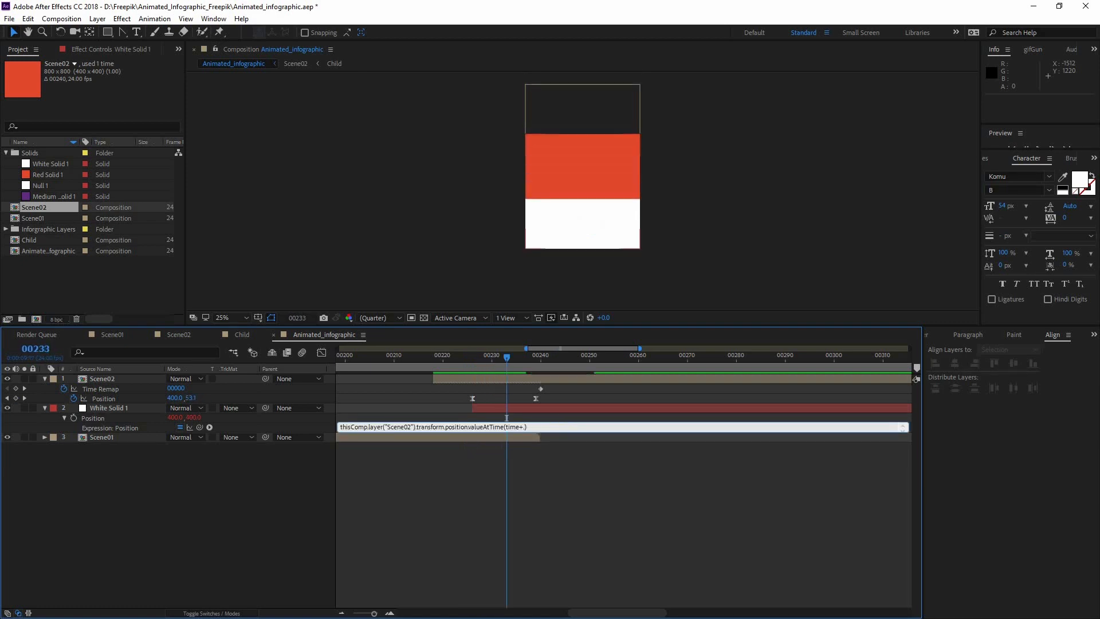
pyautogui.moveTo(504, 362)
pyautogui.mouseDown()
pyautogui.moveTo(466, 363)
pyautogui.moveTo(504, 363)
pyautogui.mouseUp()
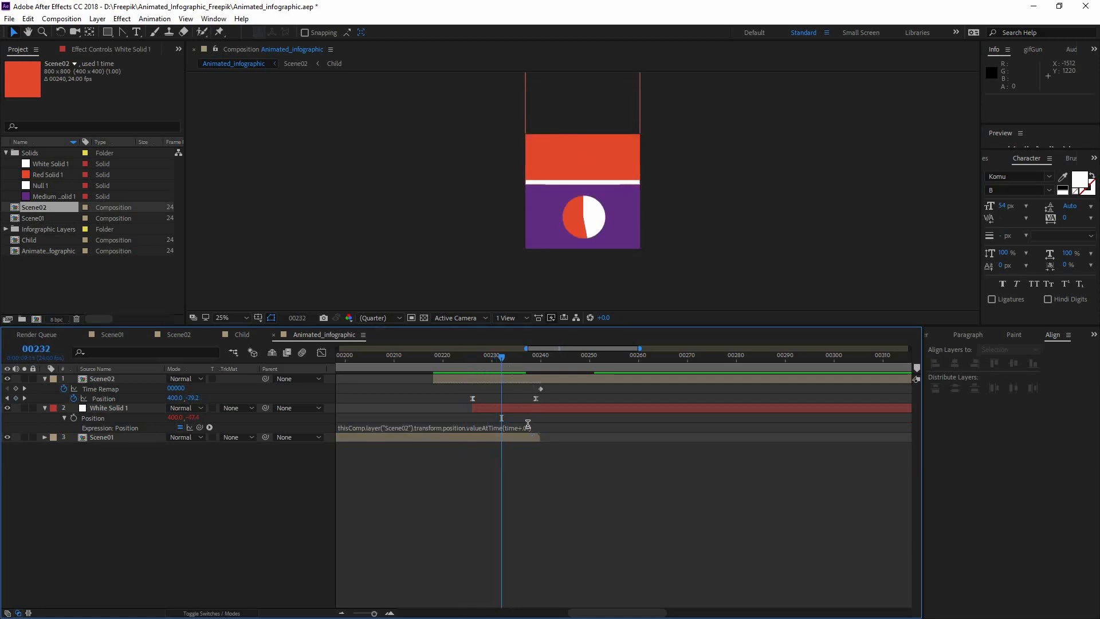
pyautogui.click(567, 424)
pyautogui.click(568, 426)
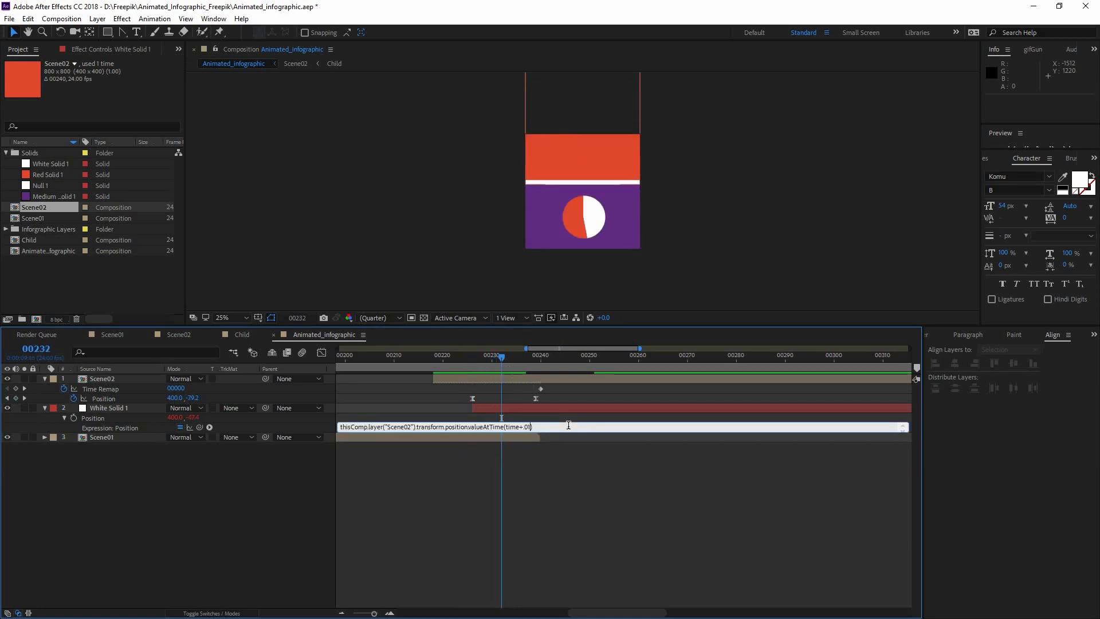
pyautogui.click(559, 502)
# Set the time offset in the white solid's Position expression to +.05.
pyautogui.click(523, 428)
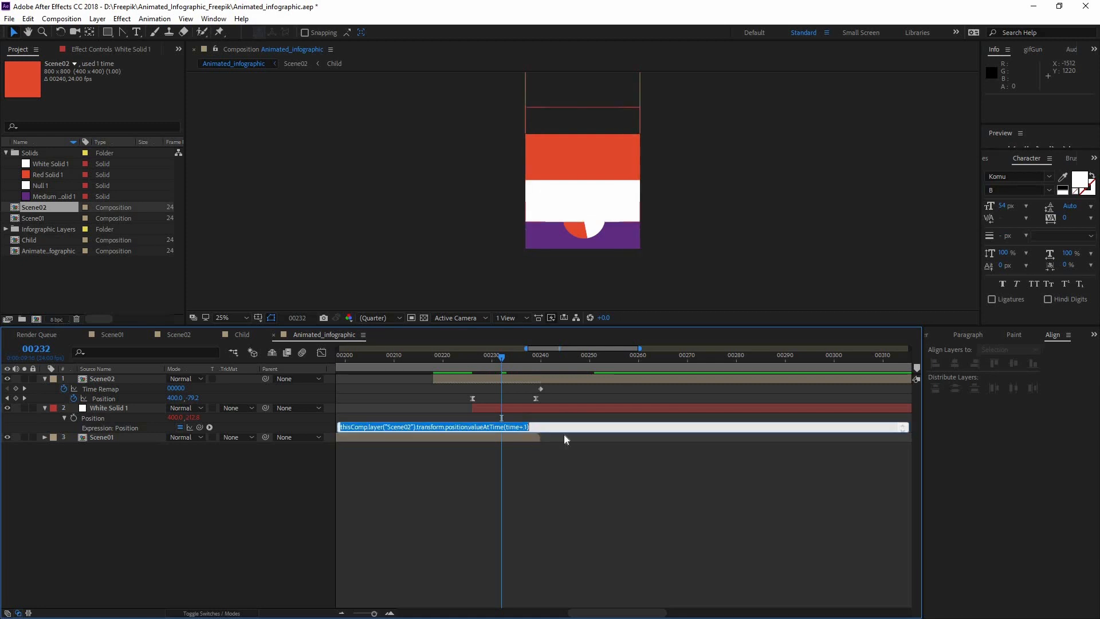
pyautogui.click(564, 430)
pyautogui.press('BackSpace')
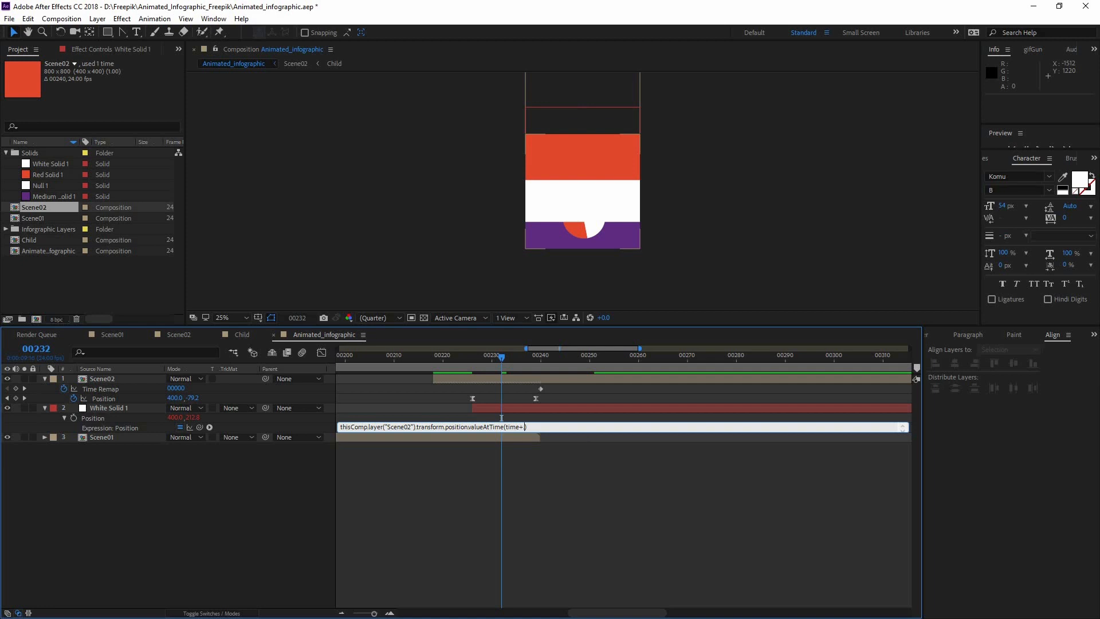
pyautogui.write('058')
pyautogui.click(613, 482)
# Play the transition with the leading white strip from frame 219.
pyautogui.moveTo(502, 359); pyautogui.dragTo(438, 366)
pyautogui.press('space')
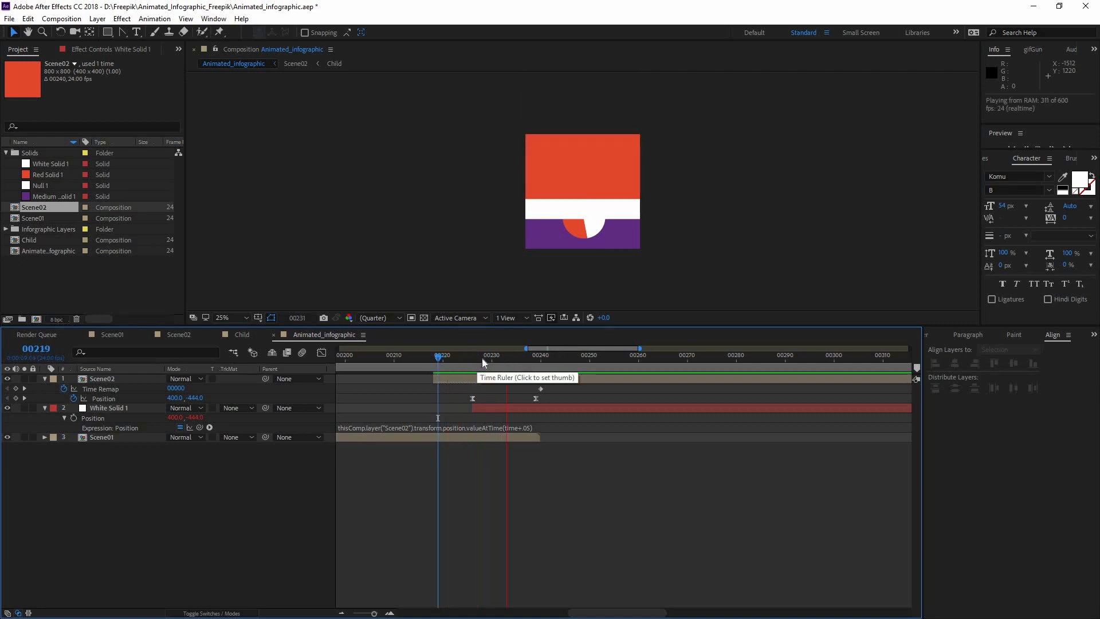
pyautogui.moveTo(538, 362); pyautogui.dragTo(438, 362)
pyautogui.press('space')
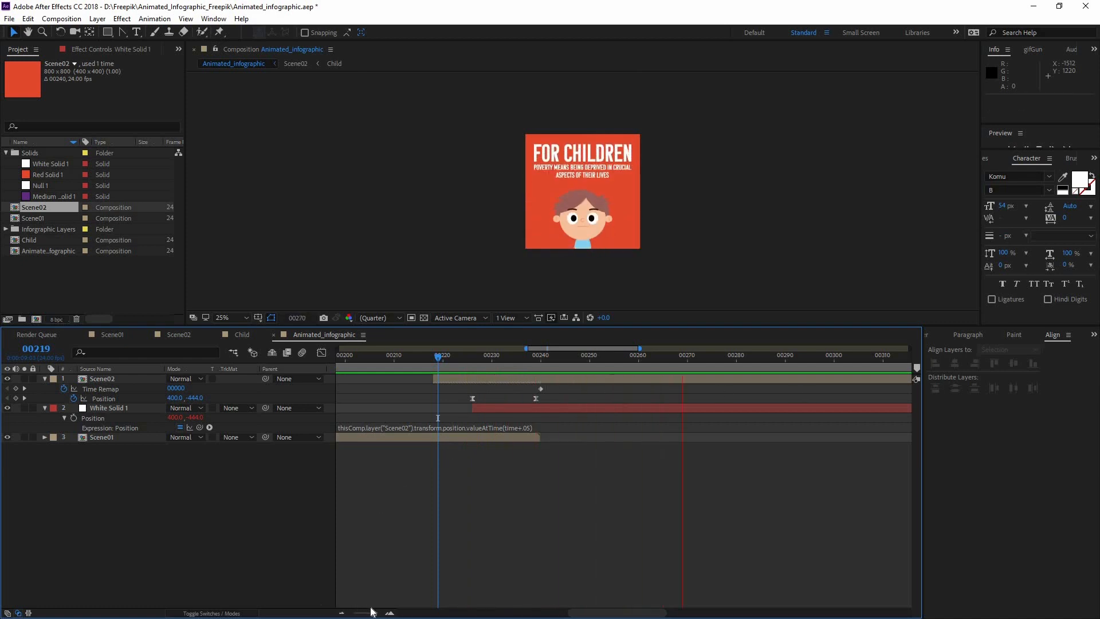
# Show nearly the full timeline and play the whole infographic from frame 0.
pyautogui.moveTo(373, 613); pyautogui.dragTo(353, 613)
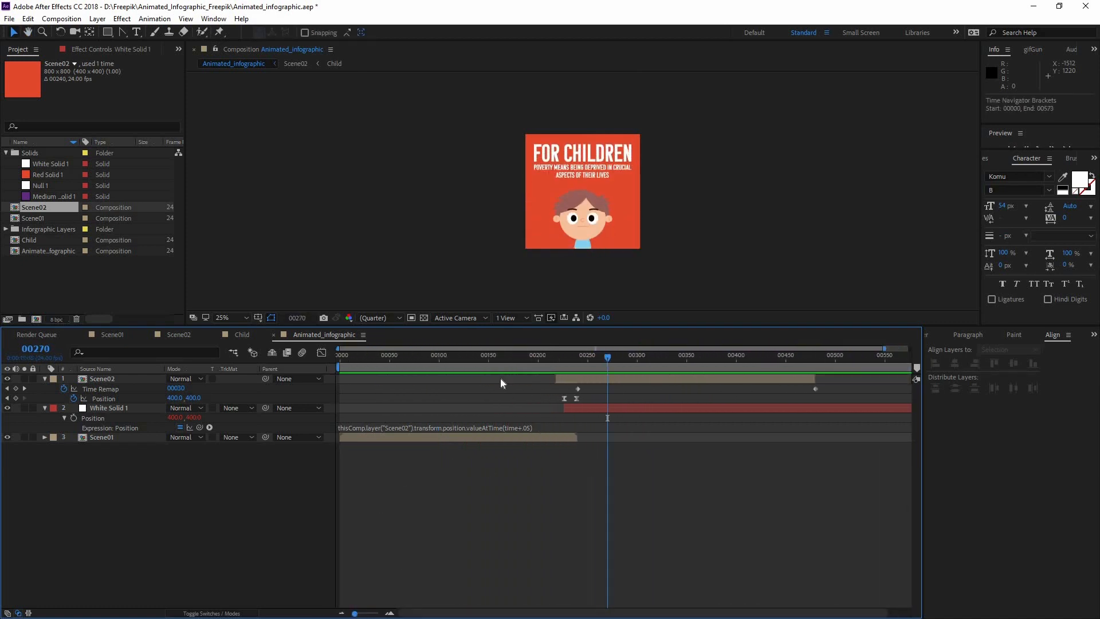
pyautogui.click(393, 360)
pyautogui.press('Home')
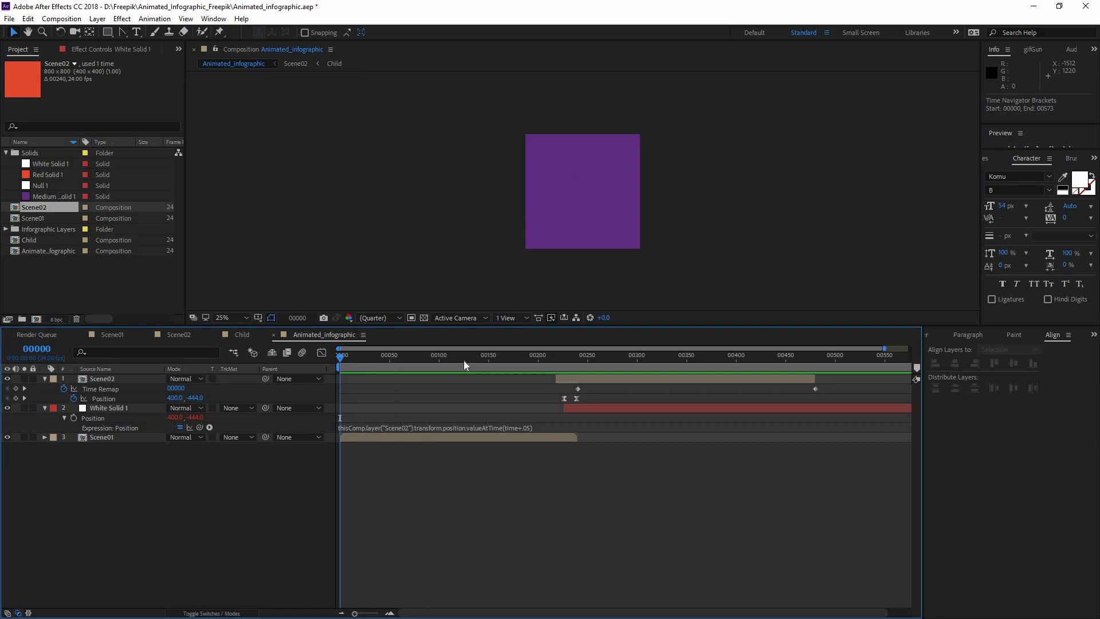
pyautogui.press('space')
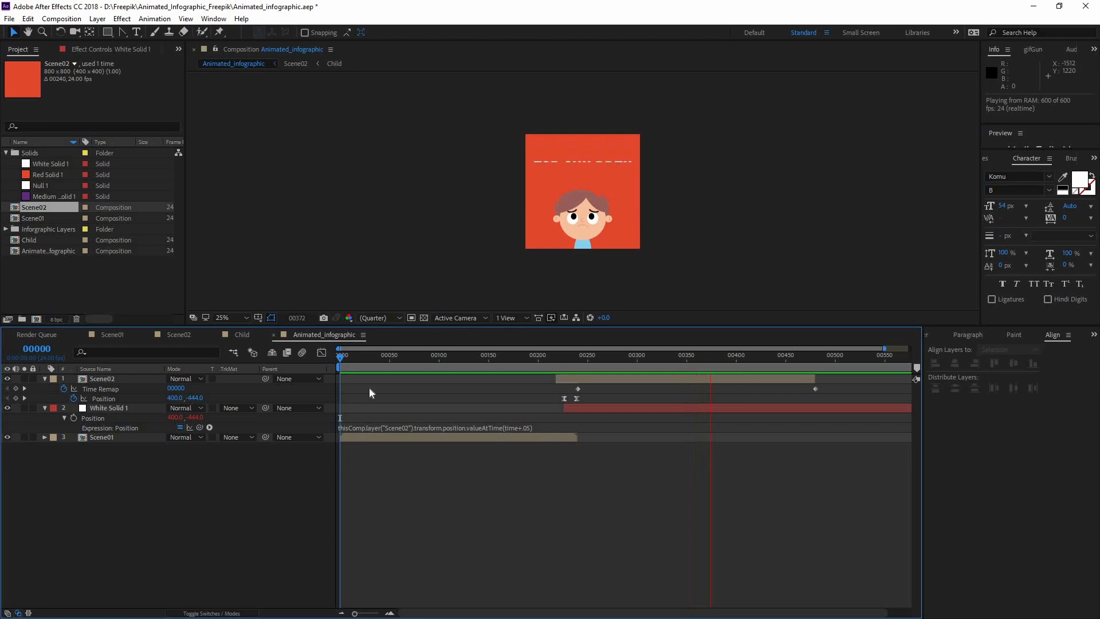
# Go to frame 478 near Scene02's end and add the Medium Gray-Purple solid at the bottom of the layer stack.
pyautogui.click(348, 357)
pyautogui.moveTo(461, 358); pyautogui.dragTo(813, 361)
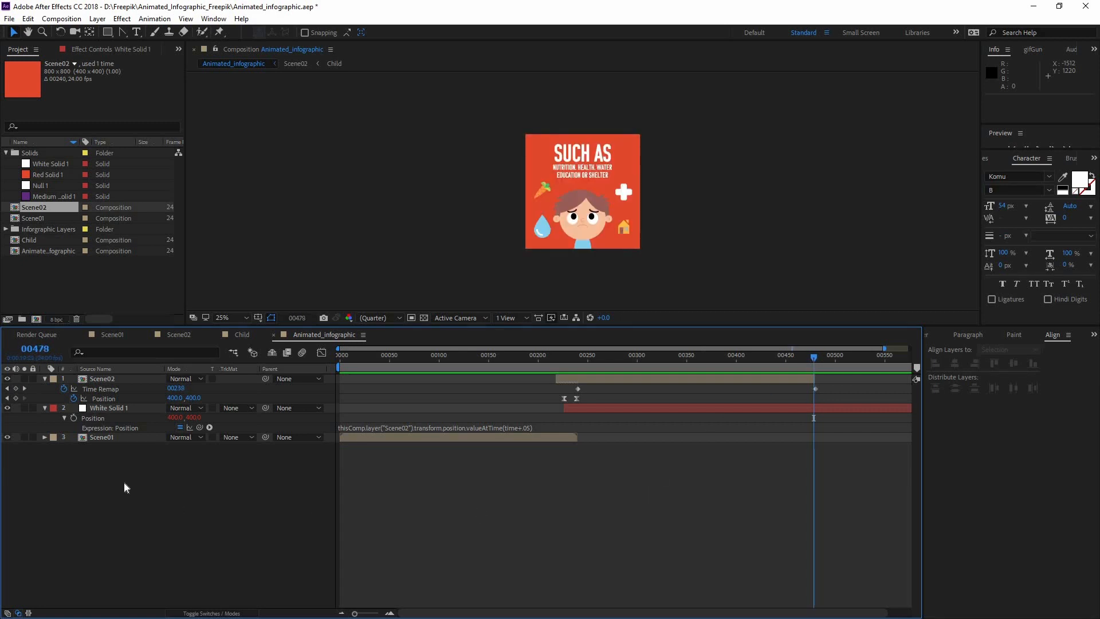
pyautogui.moveTo(46, 197); pyautogui.dragTo(564, 448)
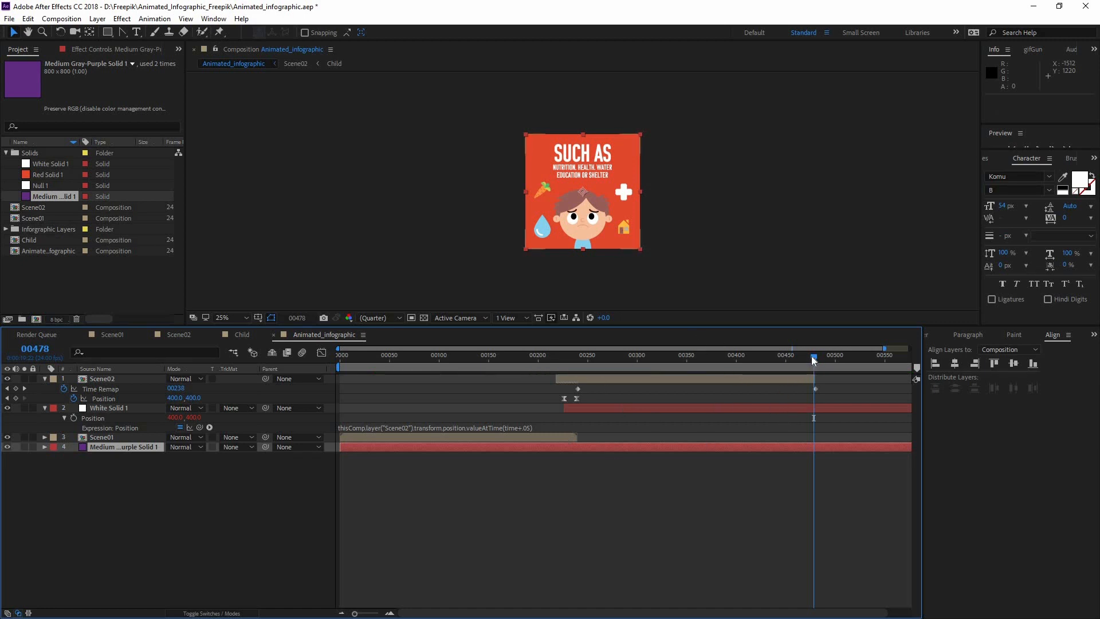
# Replace Scene02's final Time Remap keyframe with one at frame 479 and extend the layer's end to frame 541.
pyautogui.moveTo(815, 359)
pyautogui.mouseDown()
pyautogui.moveTo(798, 360)
pyautogui.moveTo(816, 360)
pyautogui.mouseUp()
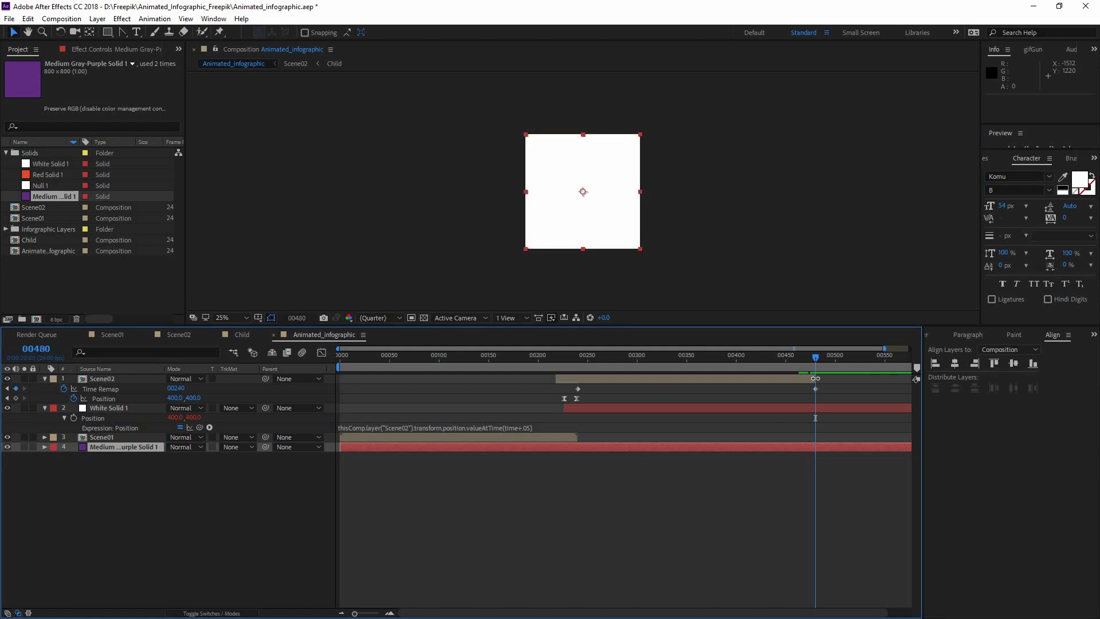
pyautogui.click(816, 378)
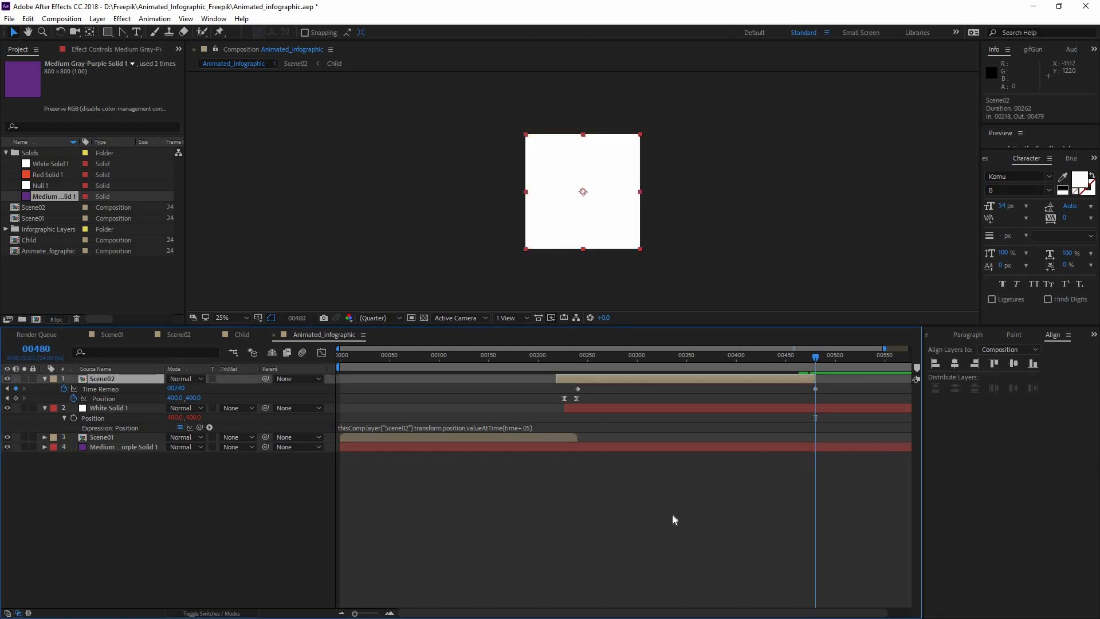
pyautogui.hscroll(2, 370, 614)
pyautogui.click(370, 615)
pyautogui.click(626, 356)
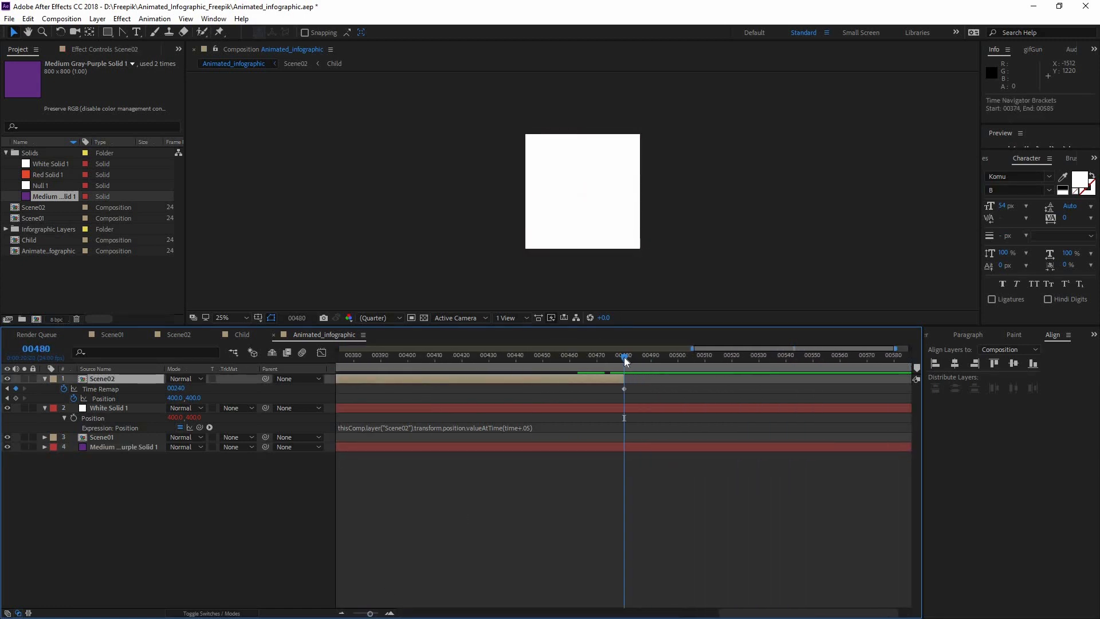
pyautogui.click(624, 389)
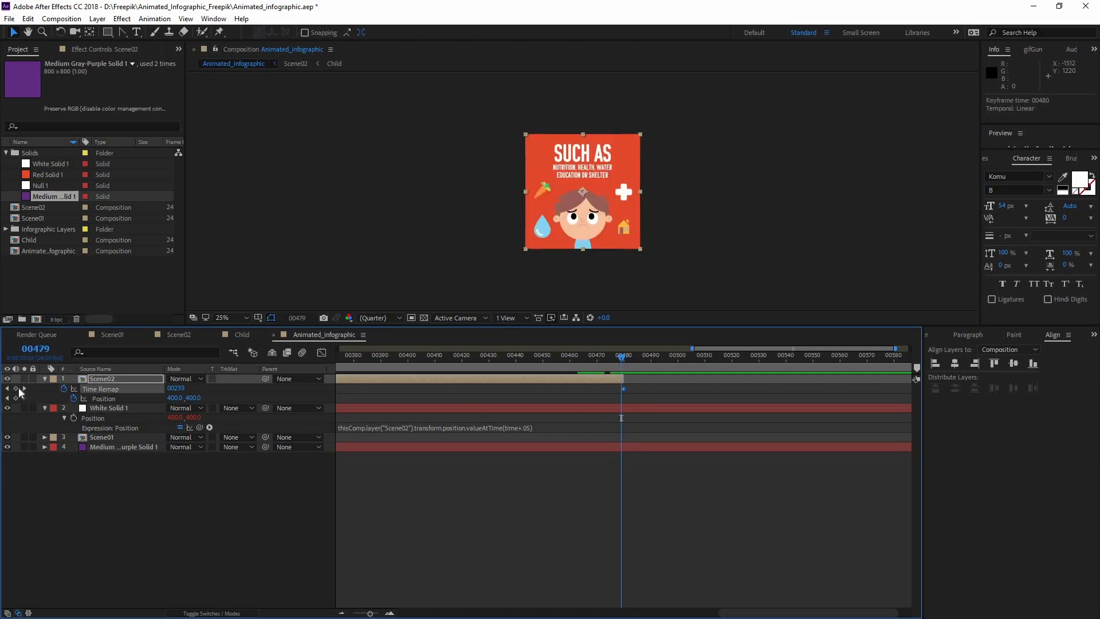
pyautogui.moveTo(624, 379); pyautogui.dragTo(797, 378)
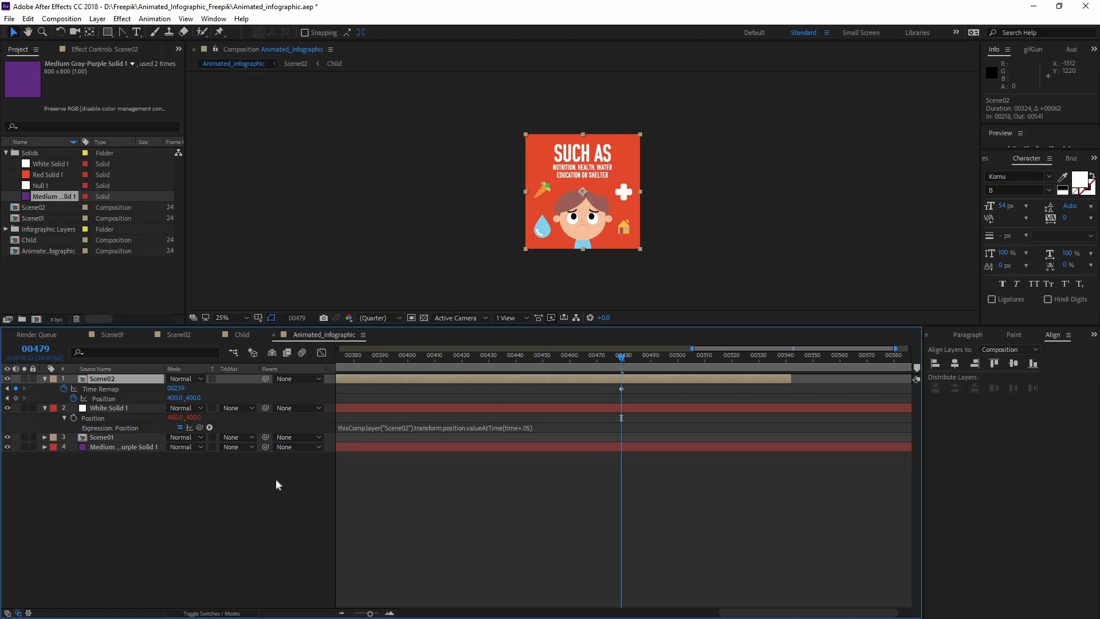
# Trim the purple solid to start at frame 479, and keyframe Scene02's position from that frame down to 404, 1240 at frame 495.
pyautogui.click(436, 447)
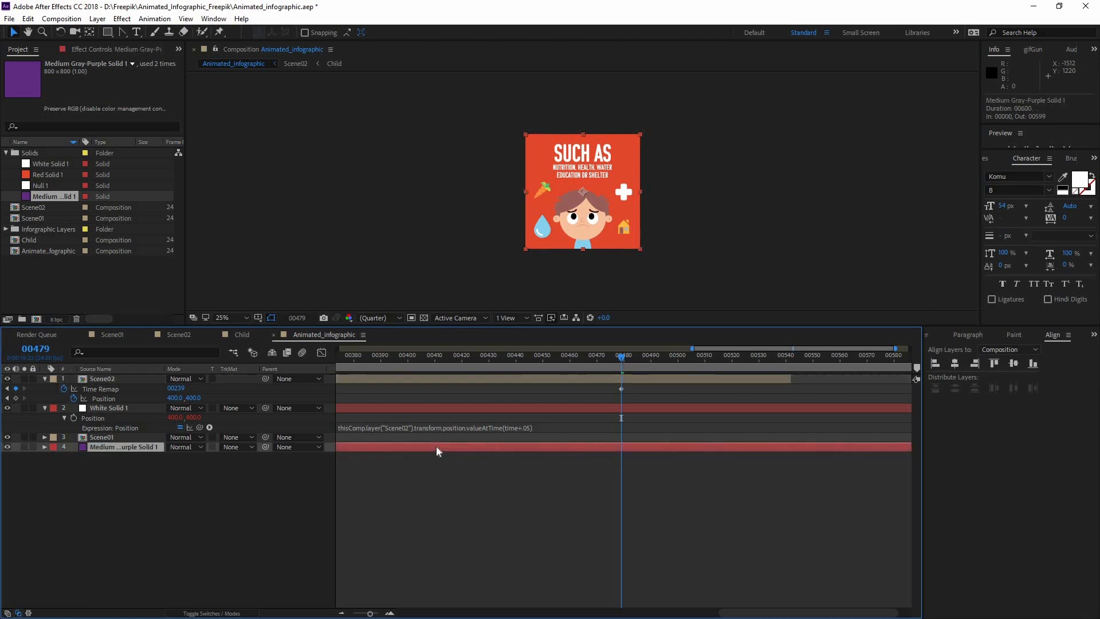
pyautogui.hotkey('alt', '[')
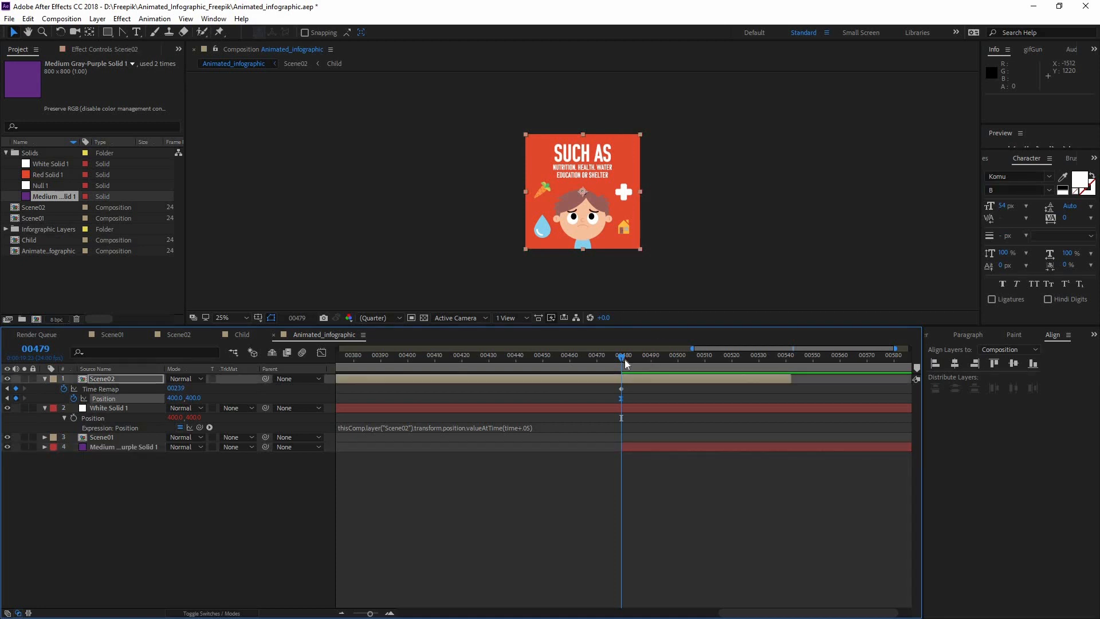
pyautogui.click(653, 364)
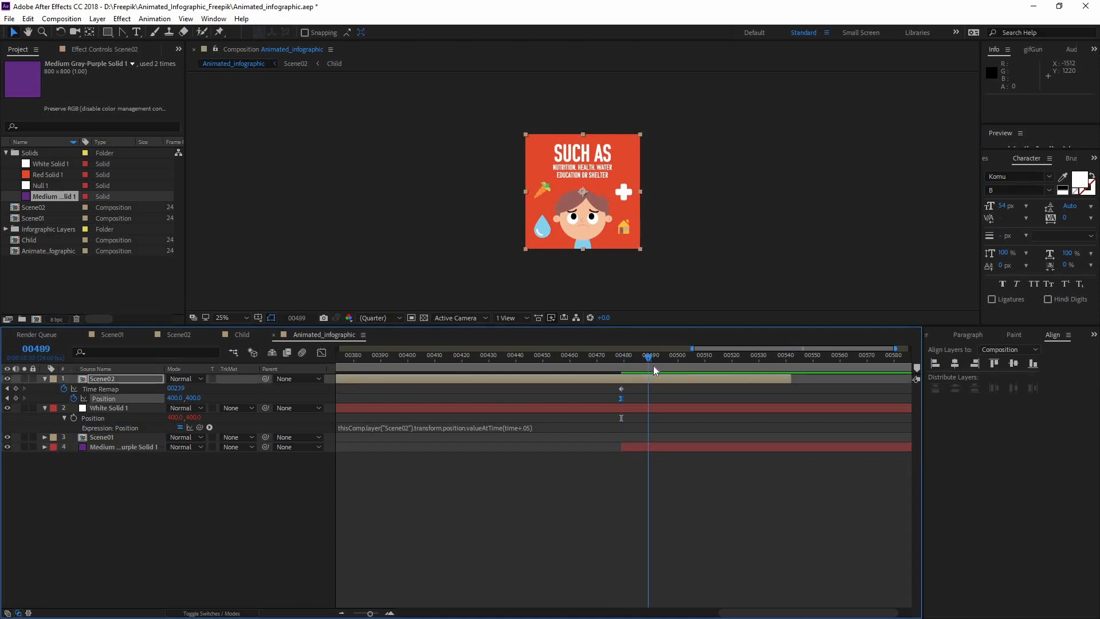
pyautogui.moveTo(681, 372)
pyautogui.mouseDown()
pyautogui.moveTo(649, 370)
pyautogui.moveTo(662, 369)
pyautogui.mouseUp()
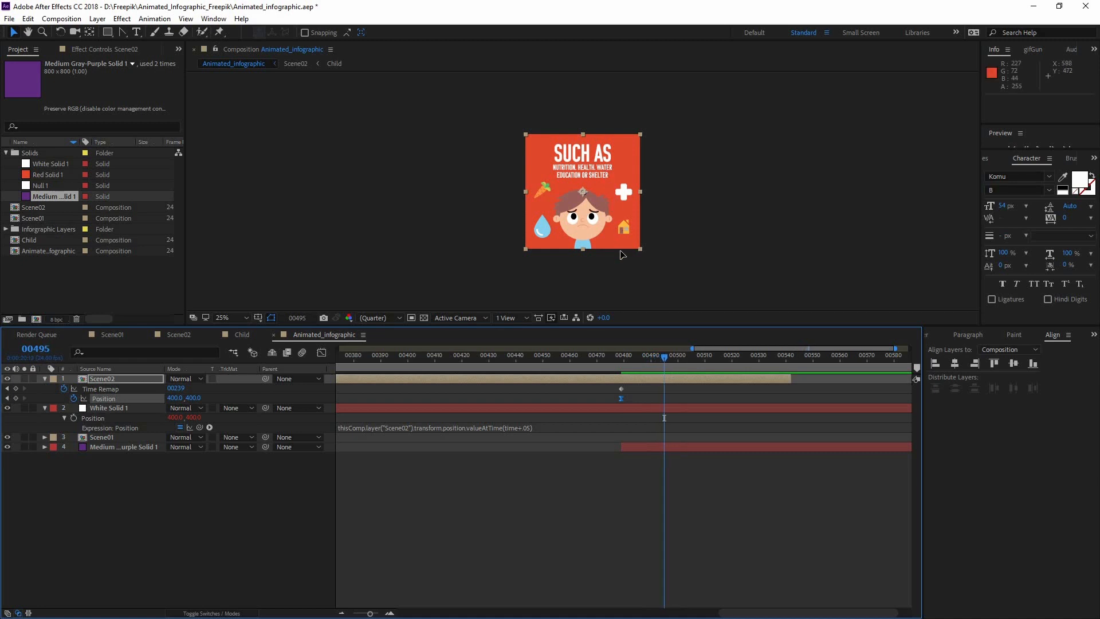
pyautogui.moveTo(618, 246); pyautogui.dragTo(634, 345)
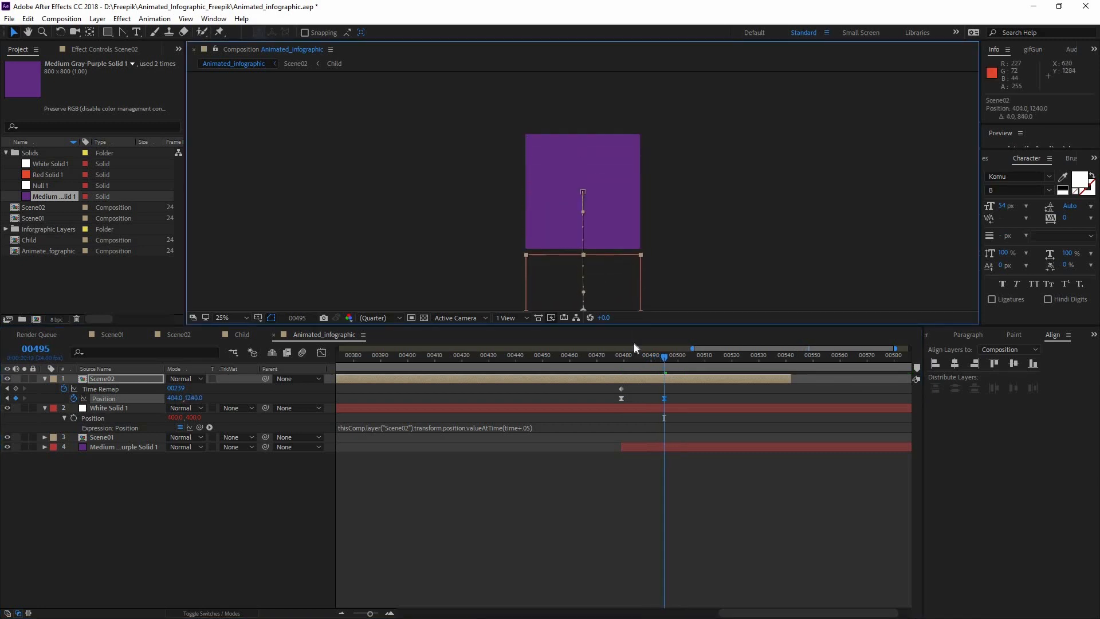
# Play Scene02's slide-out over the purple background, starting from frame 476 and again from frame 473.
pyautogui.click(616, 355)
pyautogui.press('space')
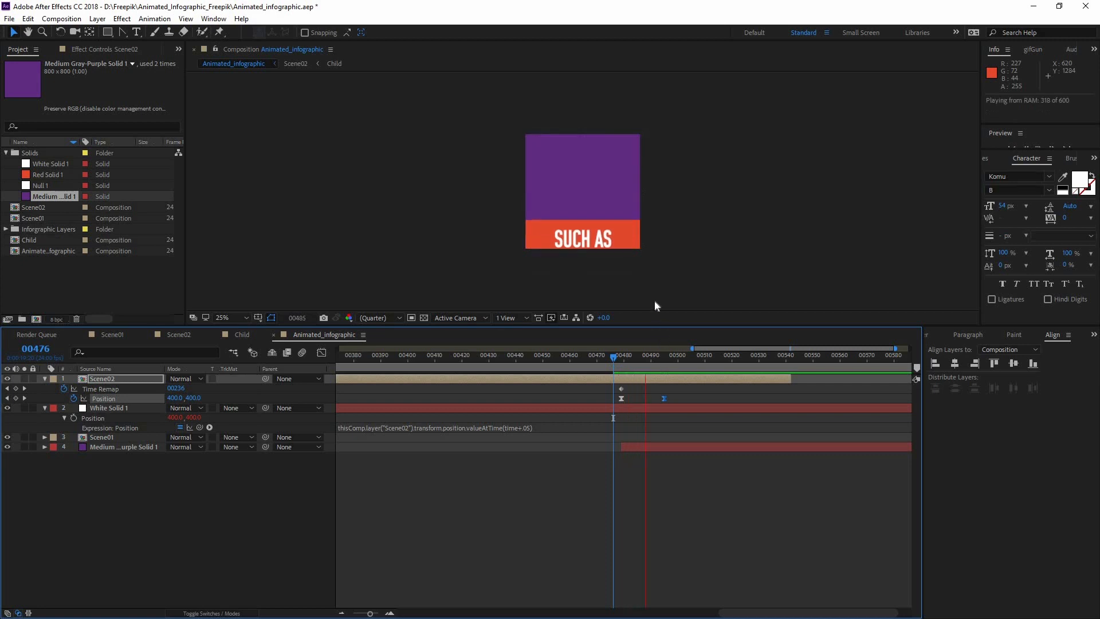
pyautogui.press('space')
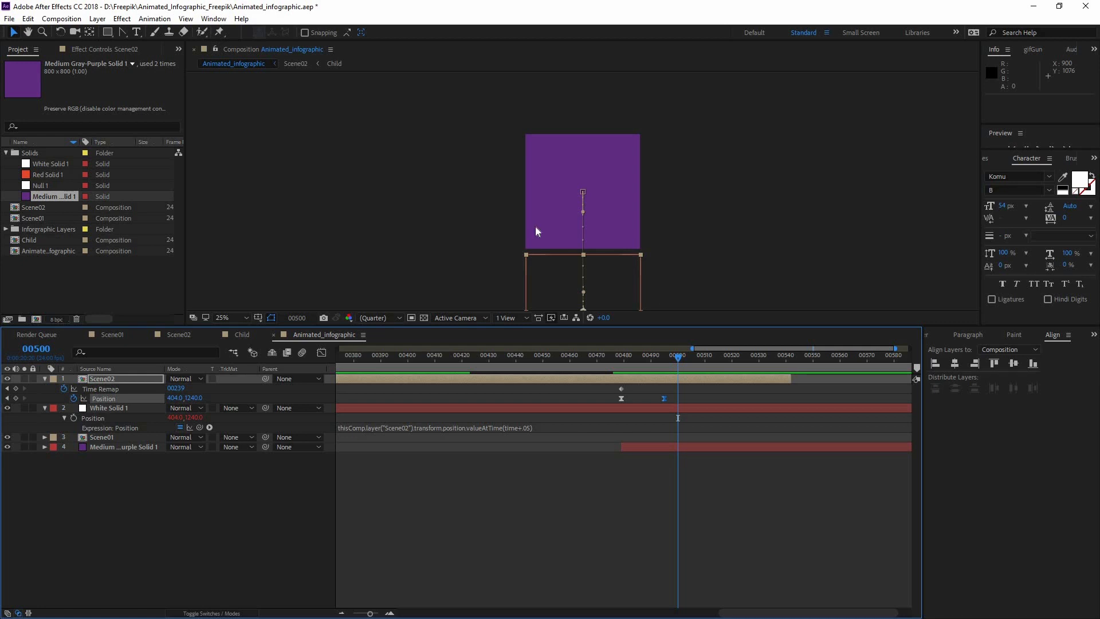
pyautogui.click(604, 356)
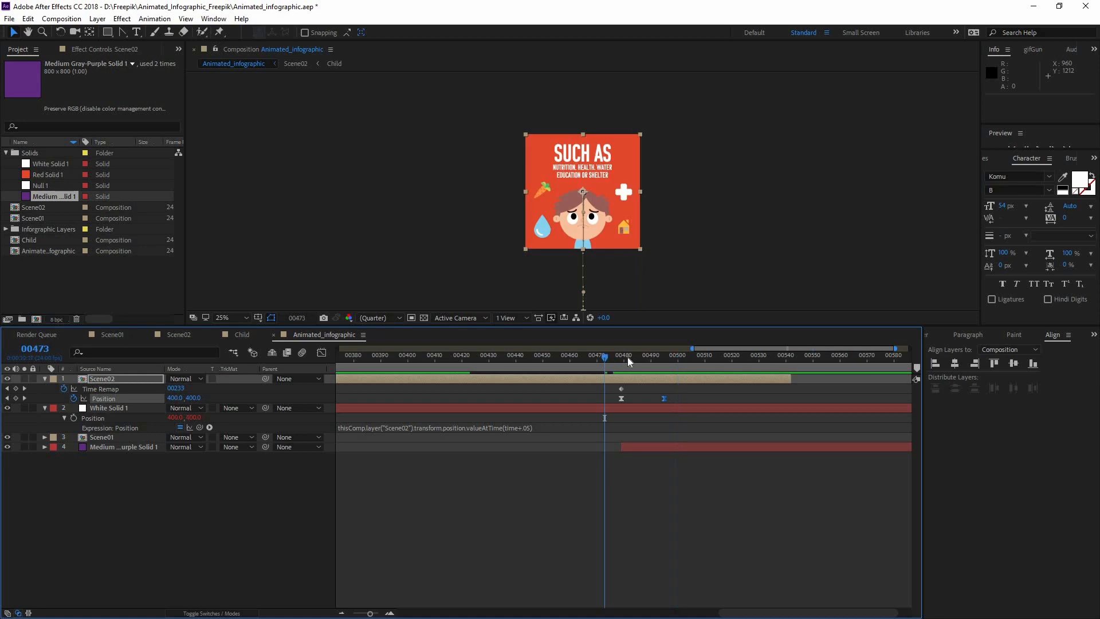
pyautogui.press('space')
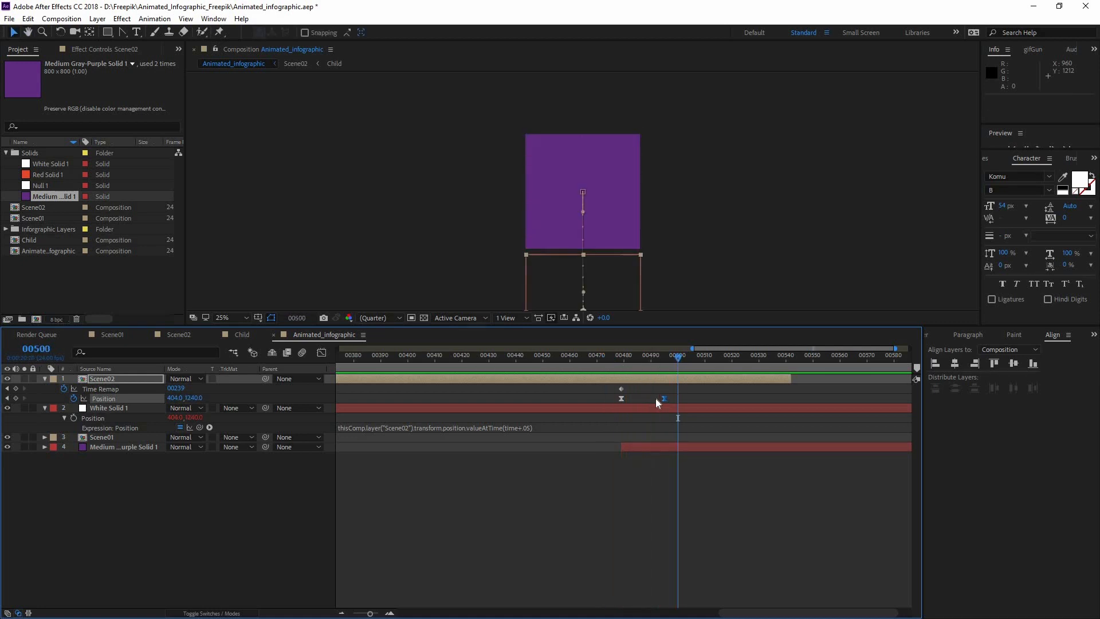
# Sharpen the speed curve of Scene02's slide-out position keyframes to about 64% influence and play the result.
pyautogui.click(320, 352)
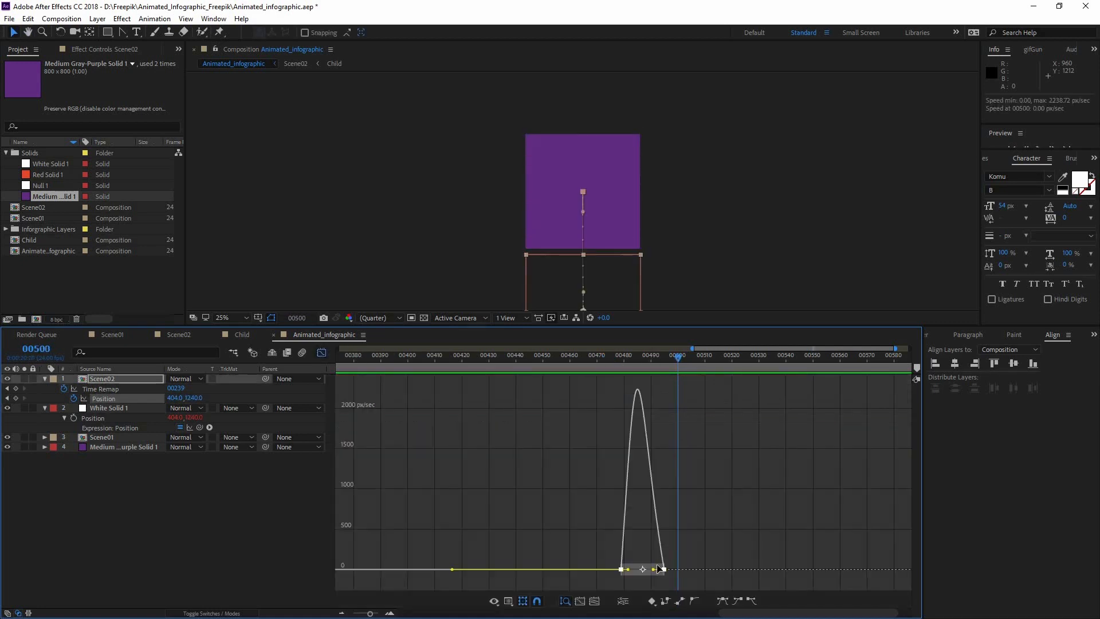
pyautogui.moveTo(628, 569)
pyautogui.mouseDown()
pyautogui.moveTo(649, 572)
pyautogui.moveTo(635, 571)
pyautogui.mouseUp()
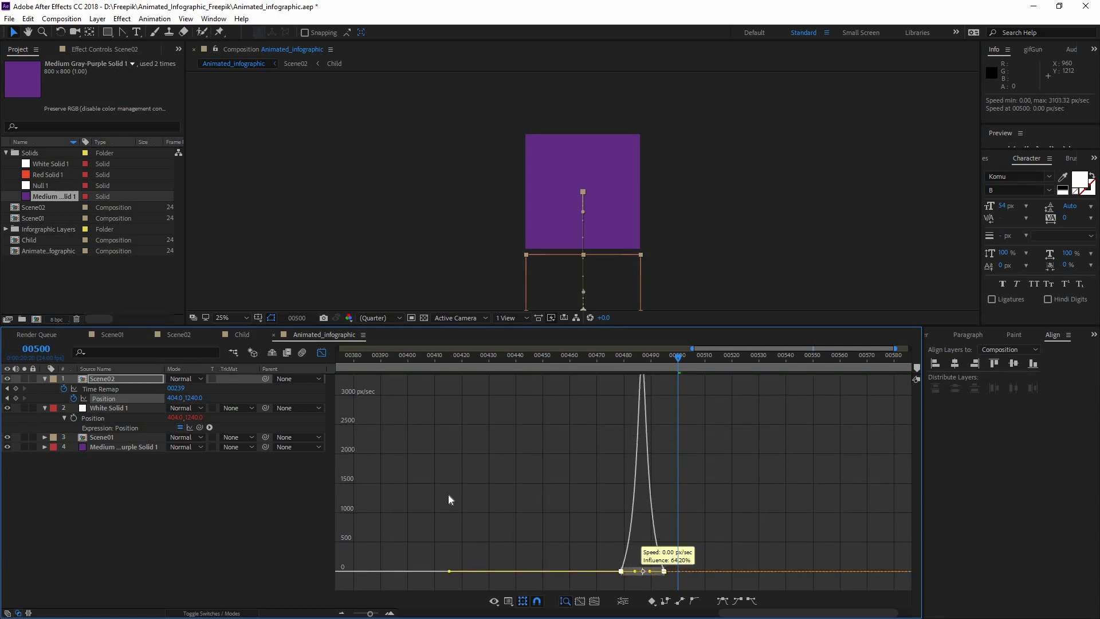
pyautogui.click(321, 352)
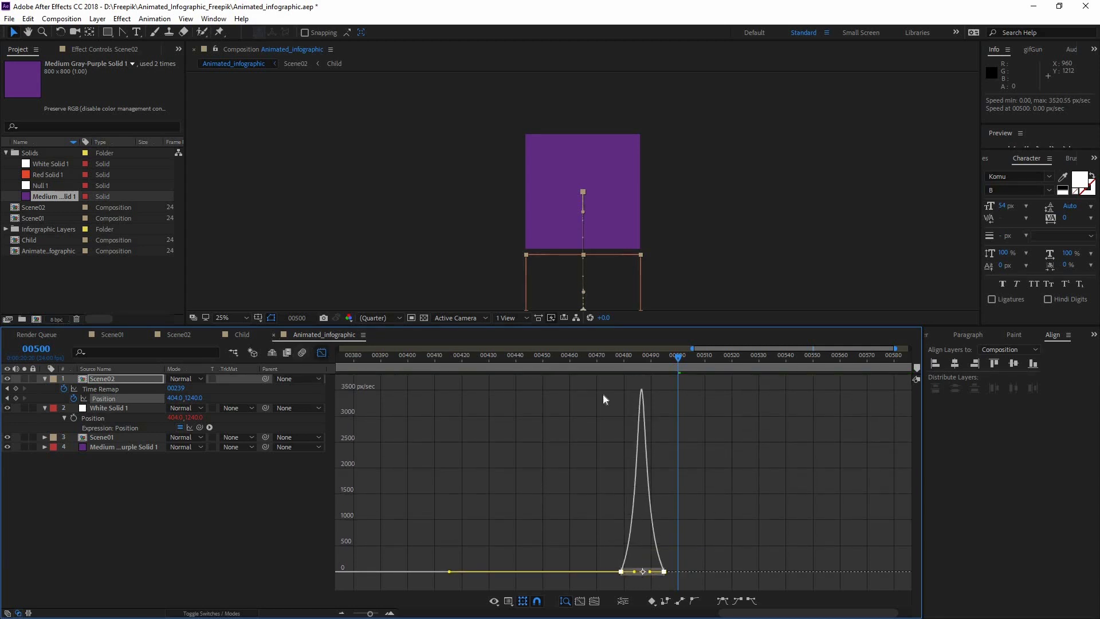
pyautogui.click(602, 364)
pyautogui.press('space')
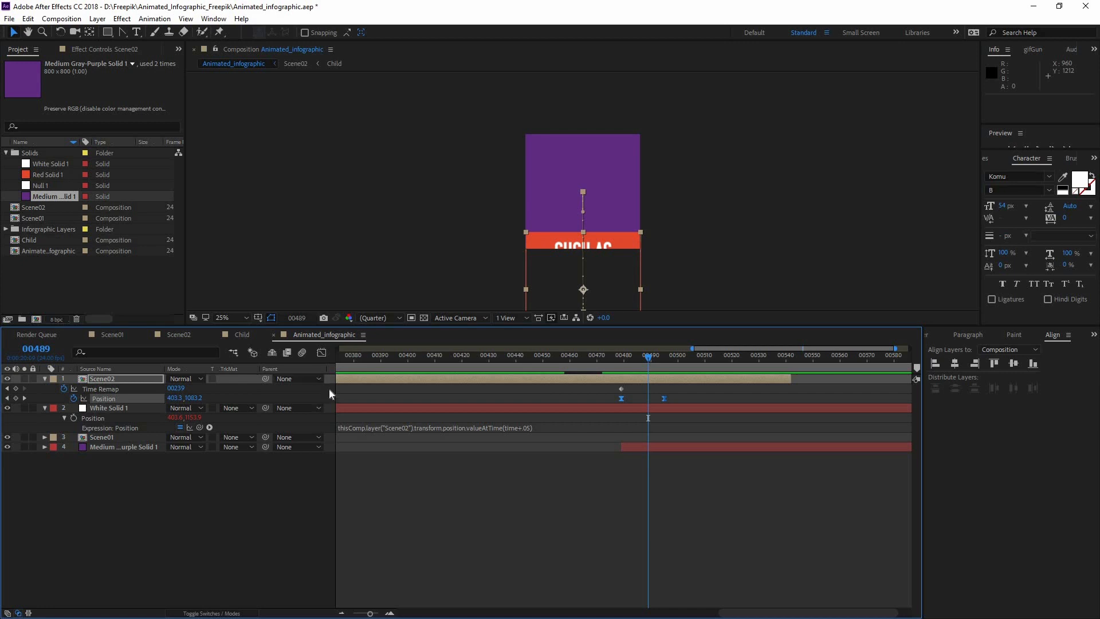
# Split the White Solid 1 layer at frame 479.
pyautogui.click(124, 408)
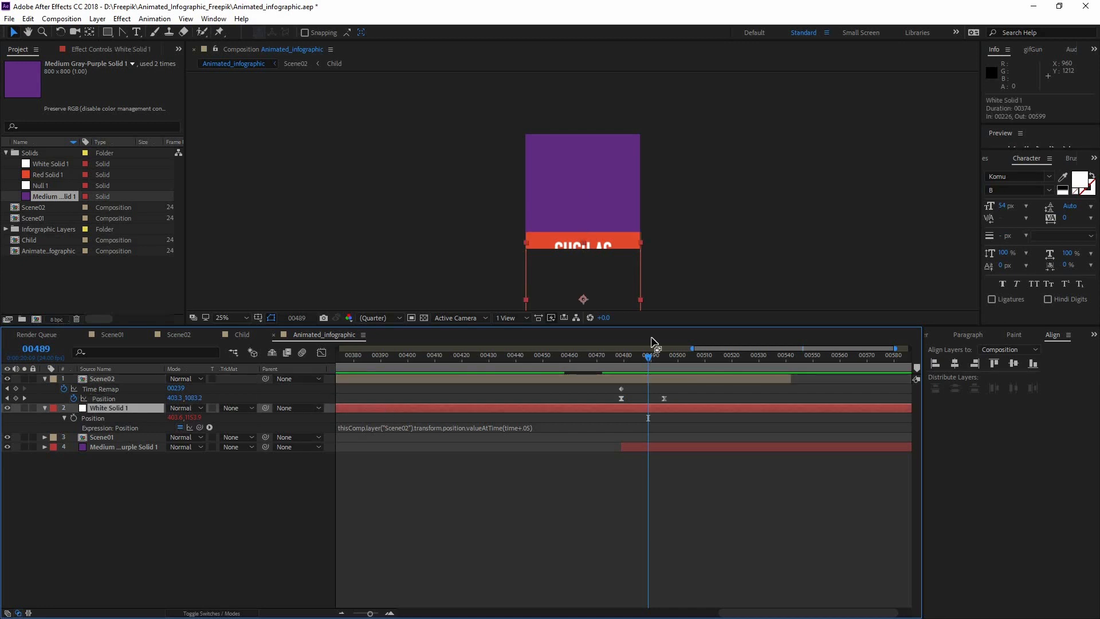
pyautogui.click(622, 358)
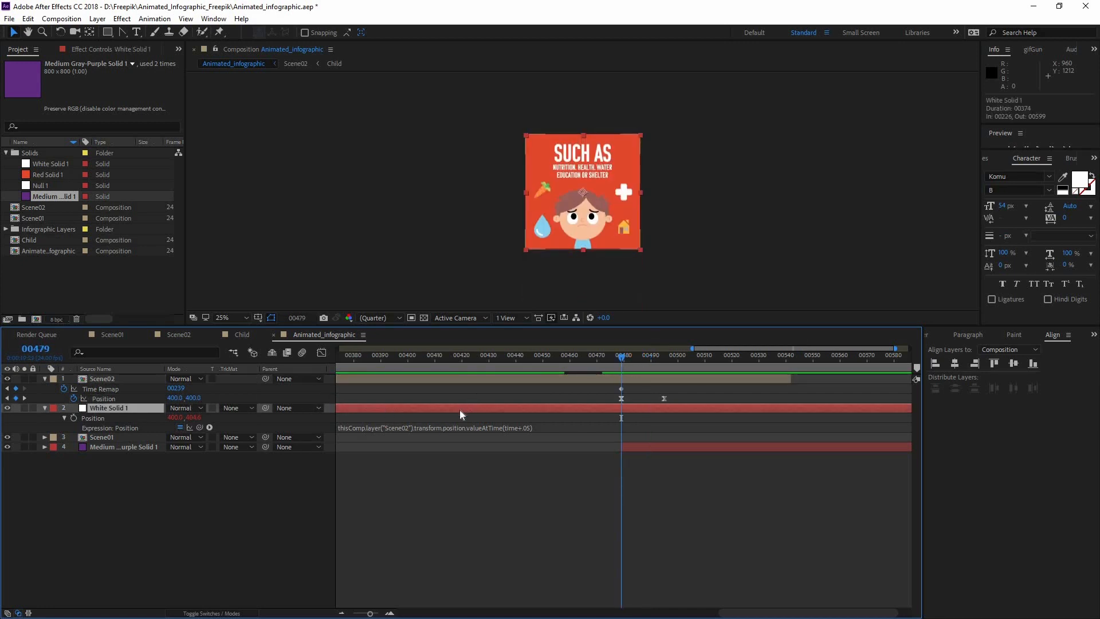
pyautogui.rightClick(461, 408)
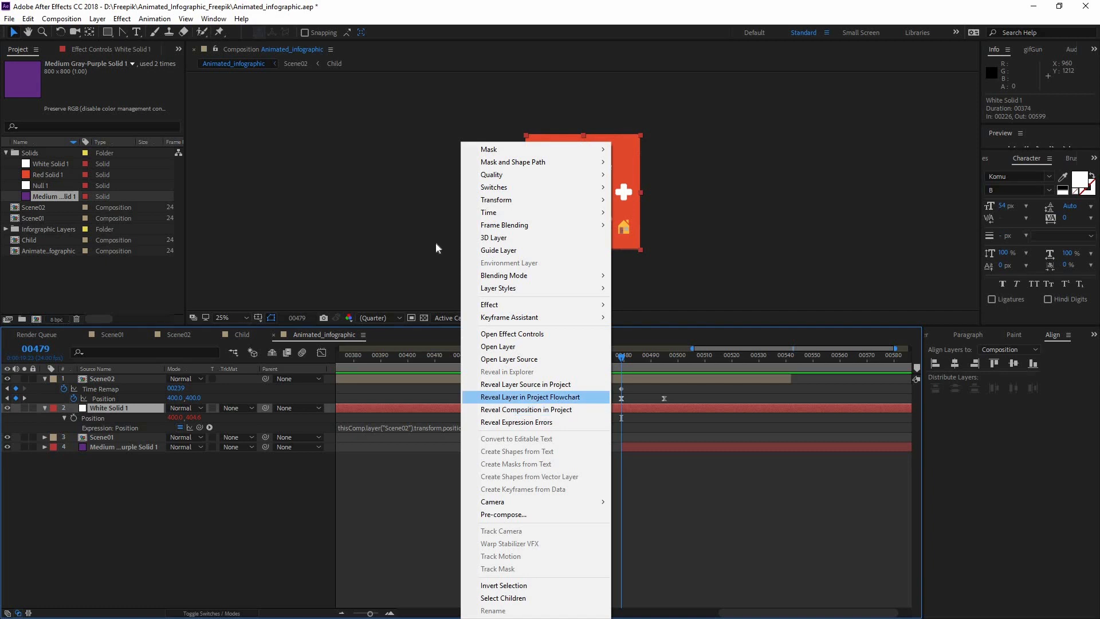
pyautogui.click(23, 20)
pyautogui.click(115, 179)
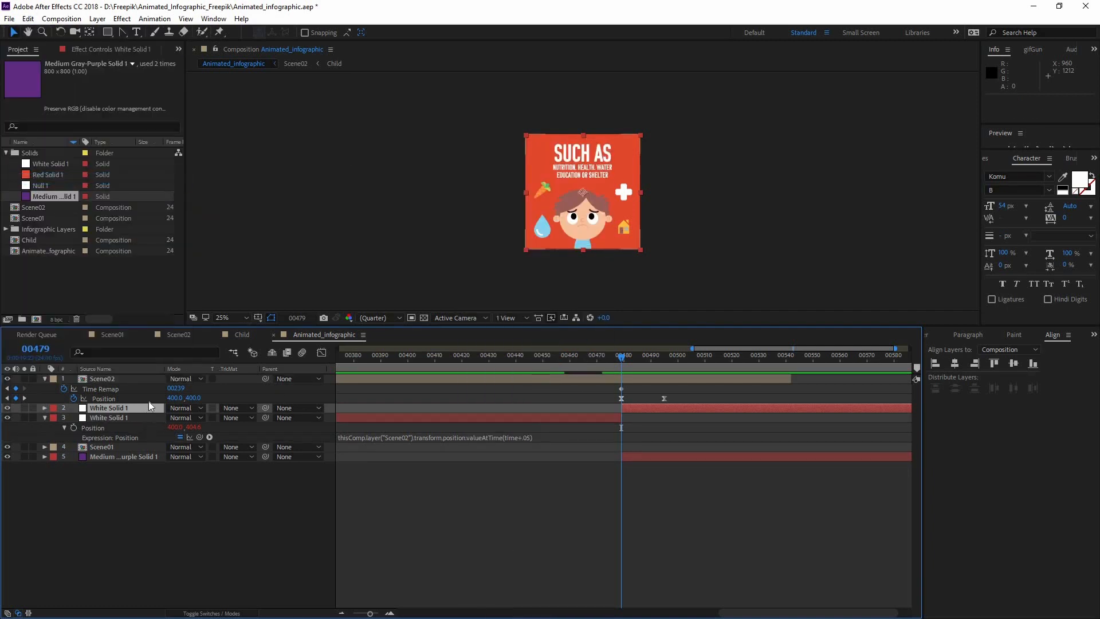
# Change the second White Solid 1 segment's position expression to thisComp.layer("Scene02").transform.position.valueAtTime(time-.05).
pyautogui.press('e')
pyautogui.press('e')
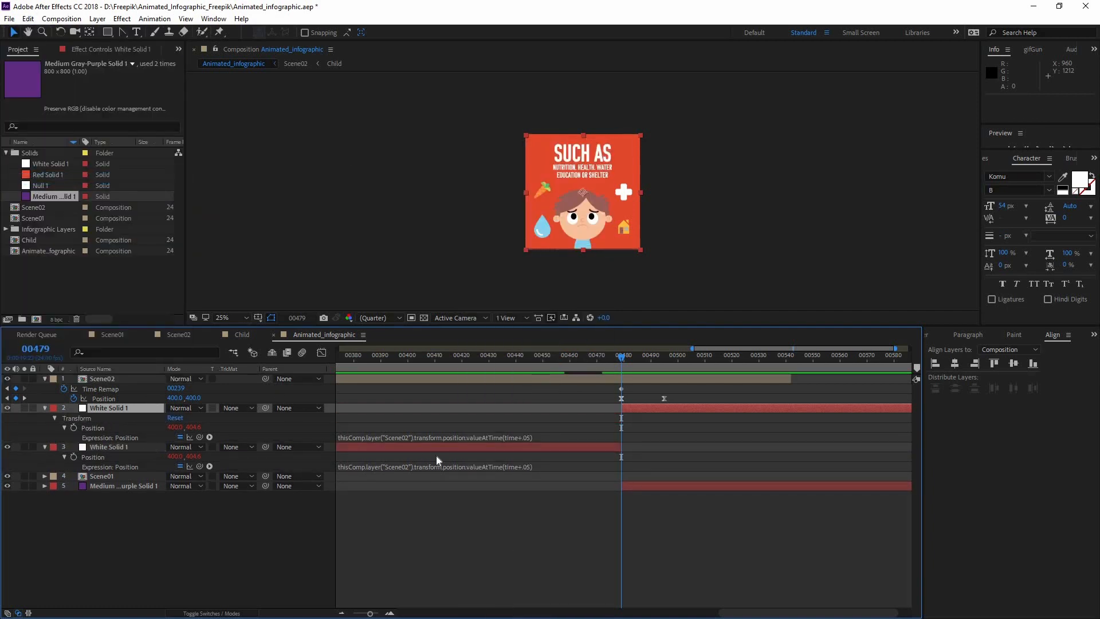
pyautogui.click(524, 437)
pyautogui.click(524, 436)
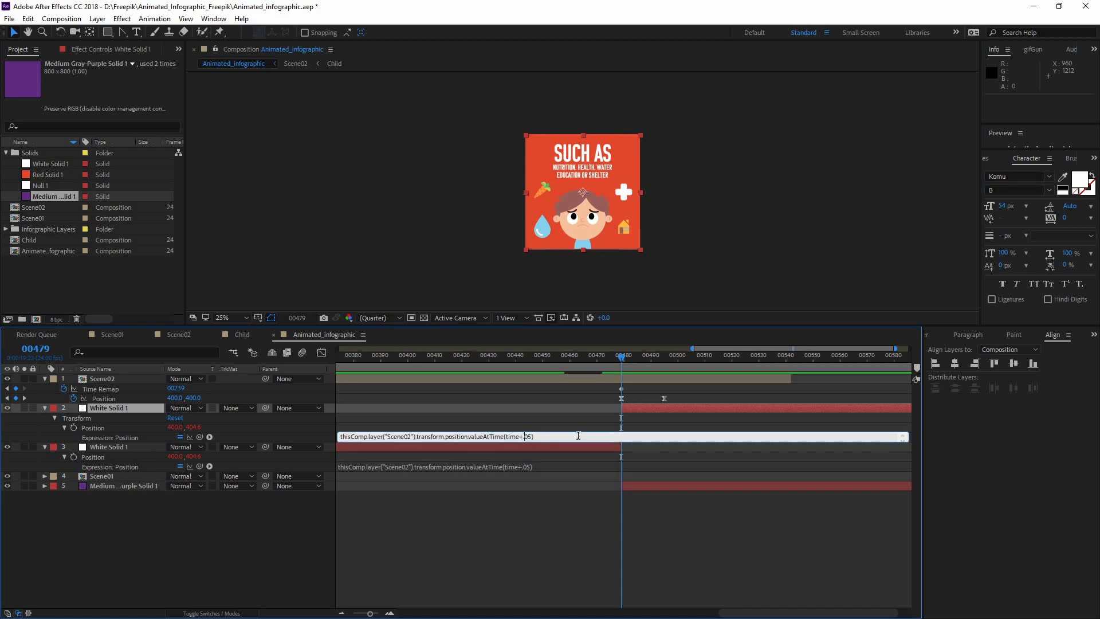
pyautogui.press('BackSpace')
pyautogui.write('-')
pyautogui.click(625, 446)
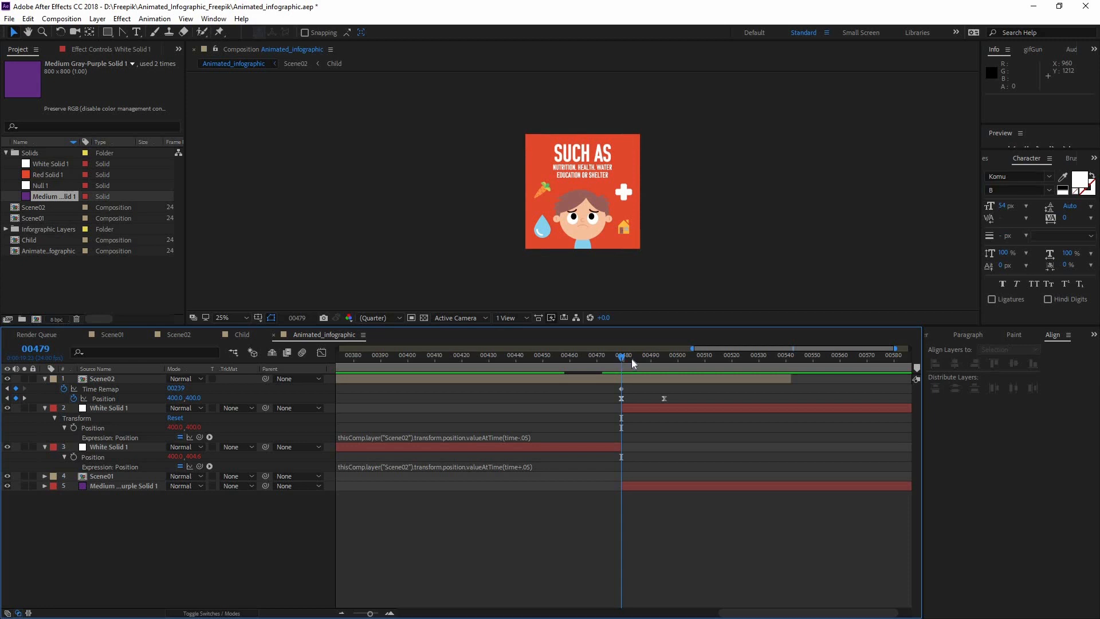
# End the work area at frame 493 and play the infographic from its beginning.
pyautogui.moveTo(632, 360); pyautogui.dragTo(659, 378)
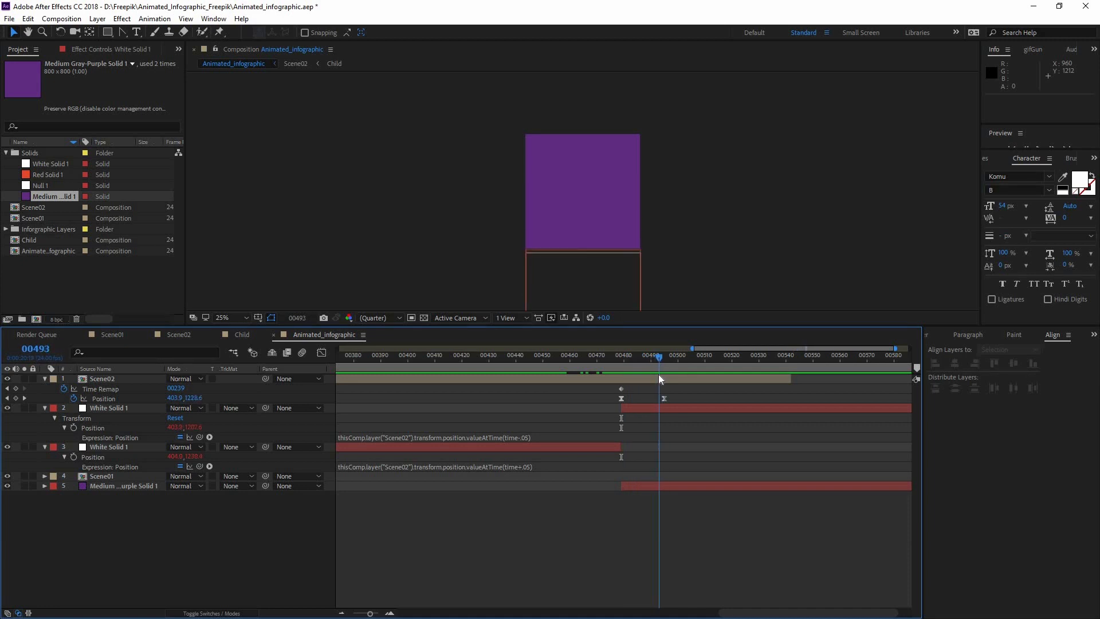
pyautogui.press('n')
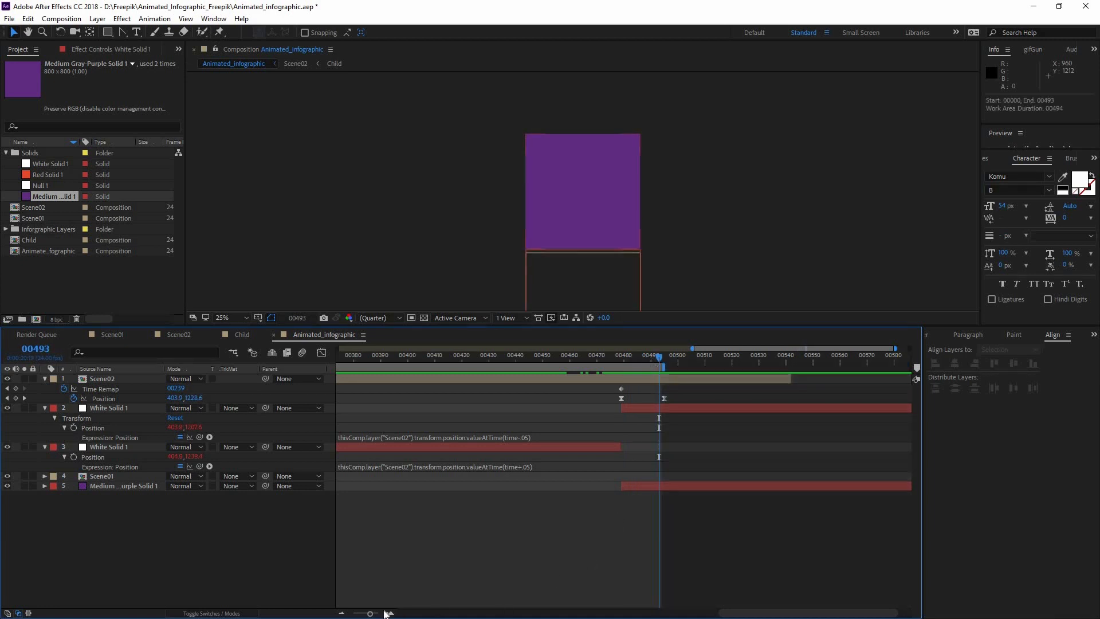
pyautogui.moveTo(360, 613); pyautogui.dragTo(331, 613)
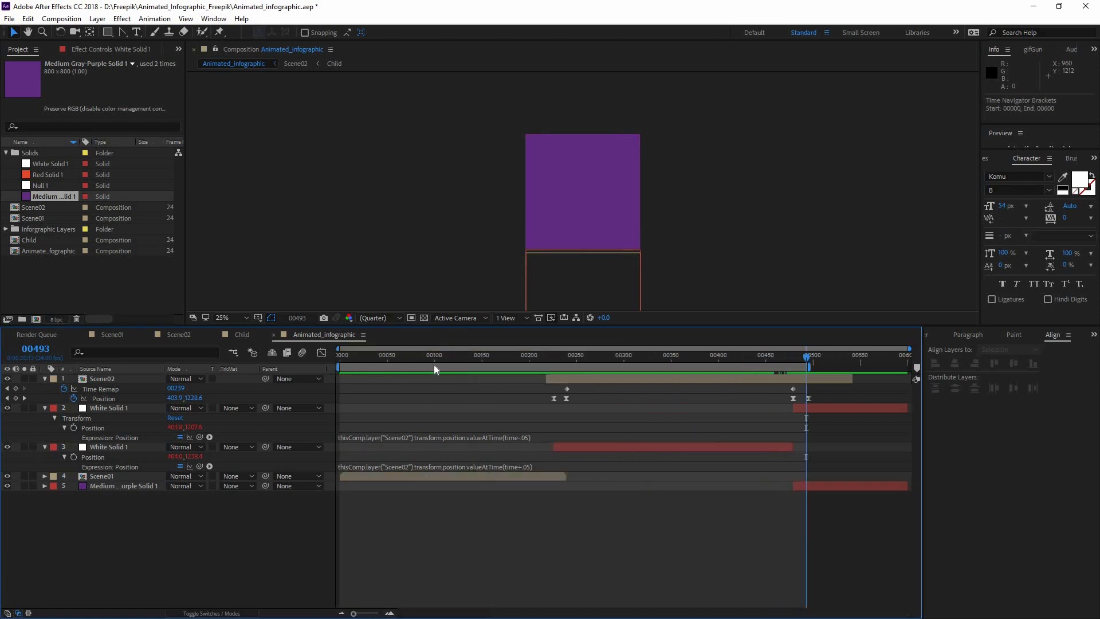
pyautogui.click(695, 360)
pyautogui.press('space')
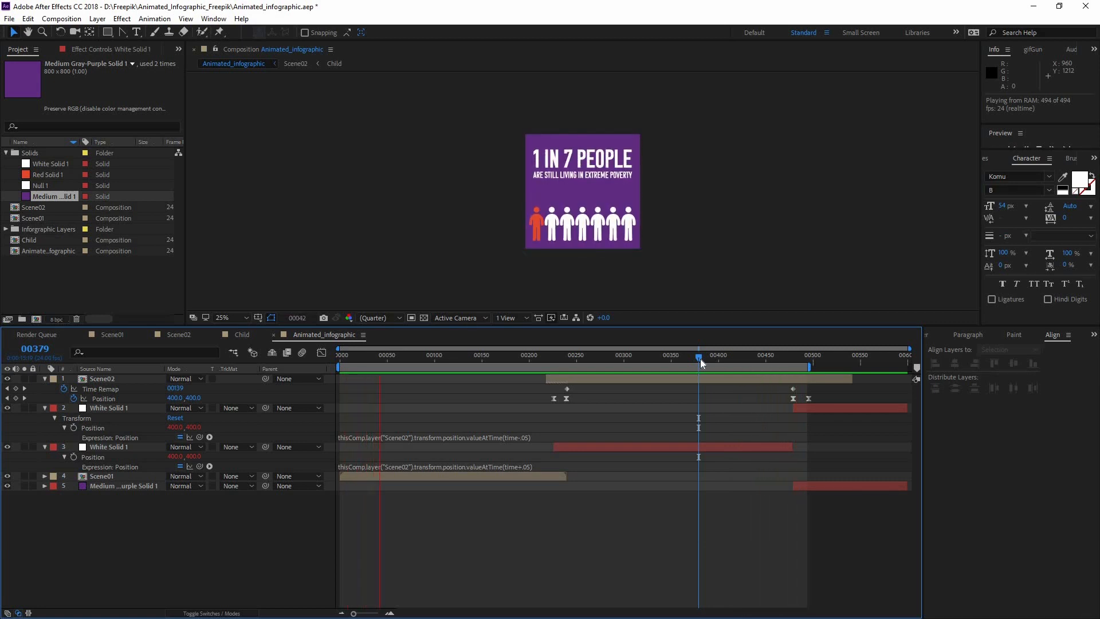
pyautogui.press('space')
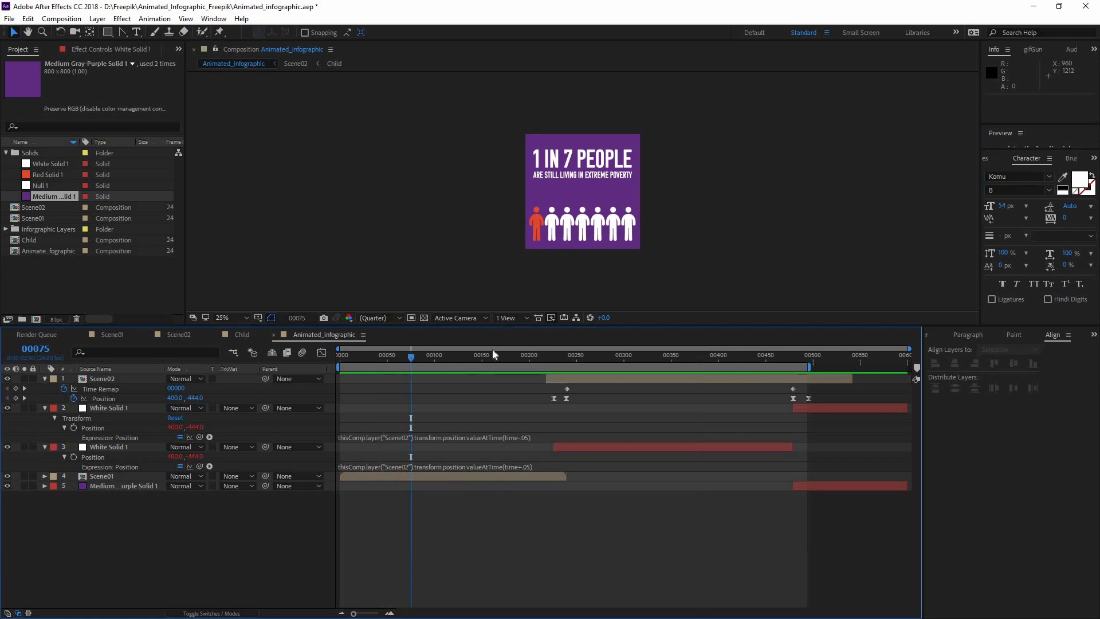
# Add the Animated_infographic composition to the render queue.
pyautogui.click(10, 18)
pyautogui.moveTo(74, 204)
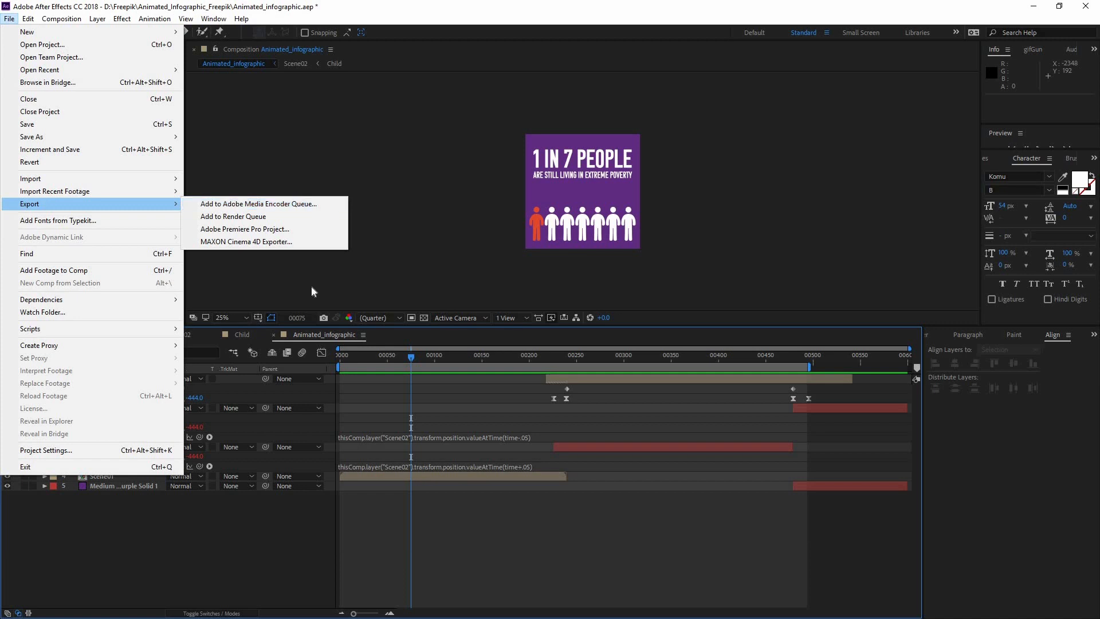
pyautogui.click(258, 204)
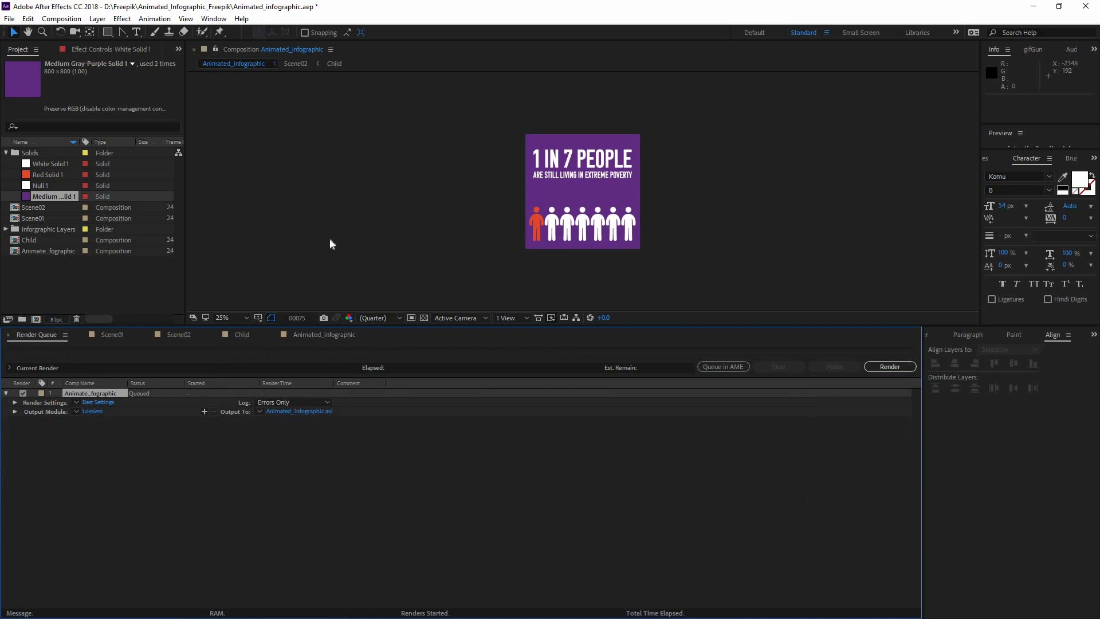
# Try QuickTime as the output module format and examine its H.264 quality setting.
pyautogui.click(91, 411)
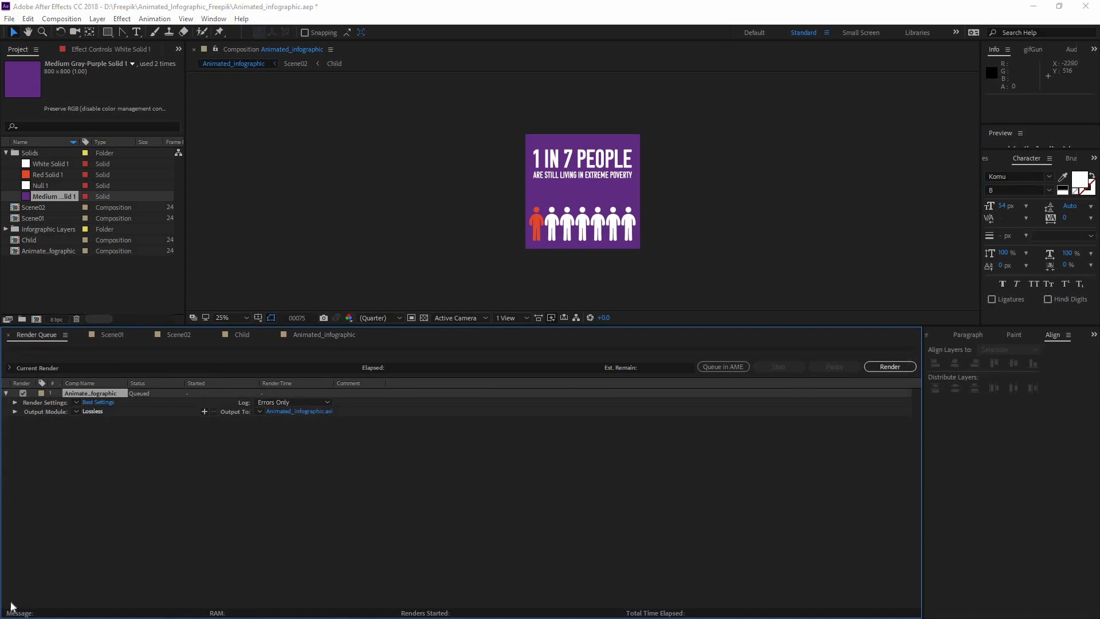
pyautogui.click(238, 102)
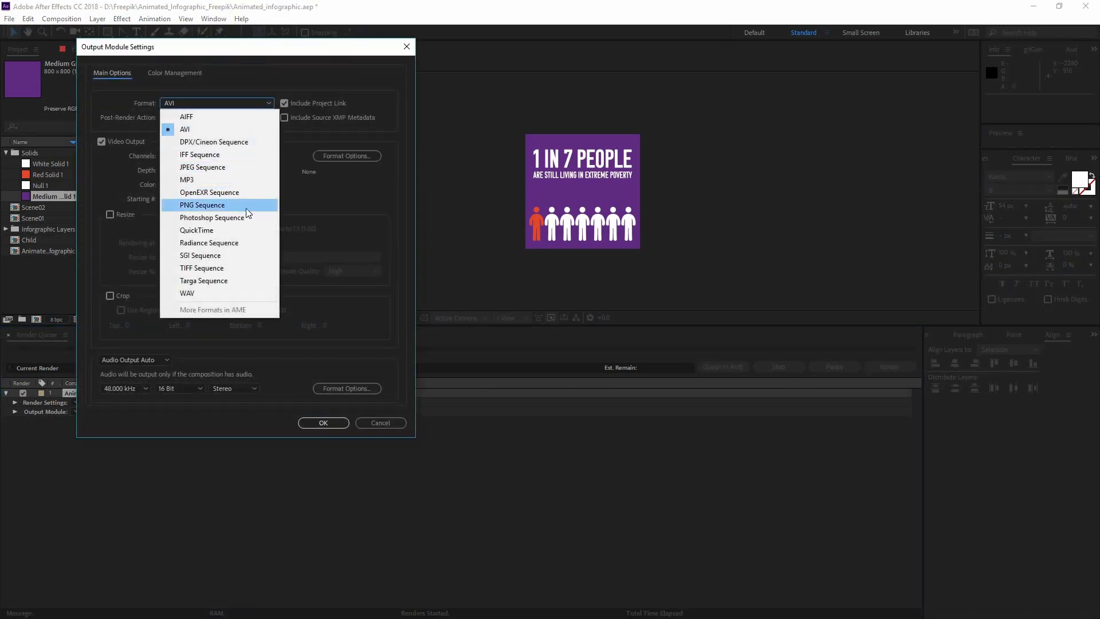
pyautogui.click(221, 230)
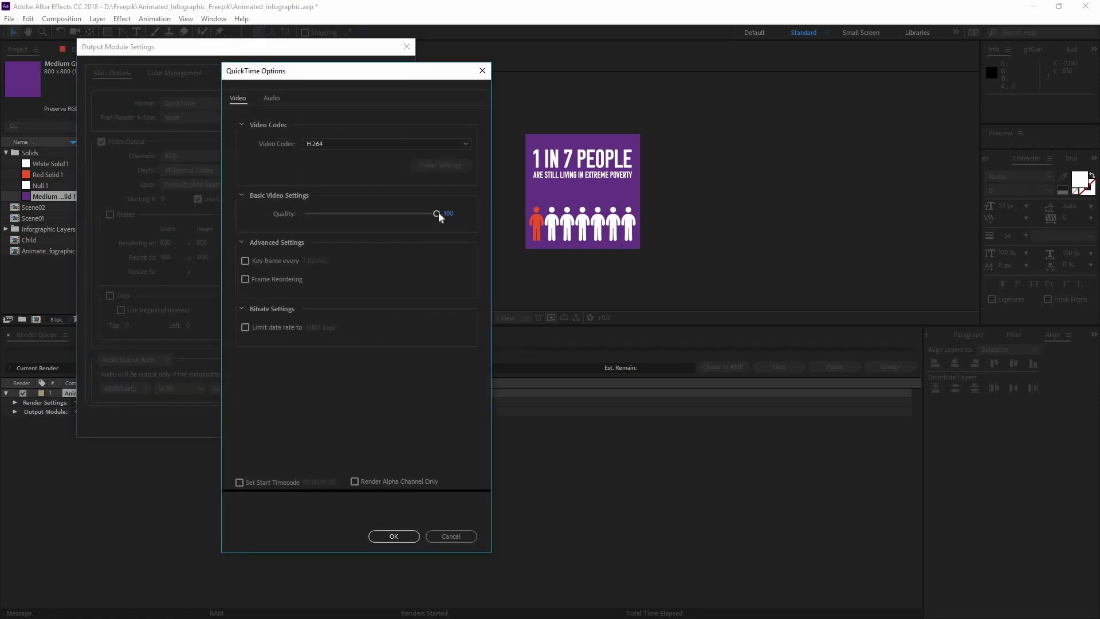
pyautogui.moveTo(437, 213); pyautogui.dragTo(407, 213)
pyautogui.click(435, 535)
pyautogui.click(218, 104)
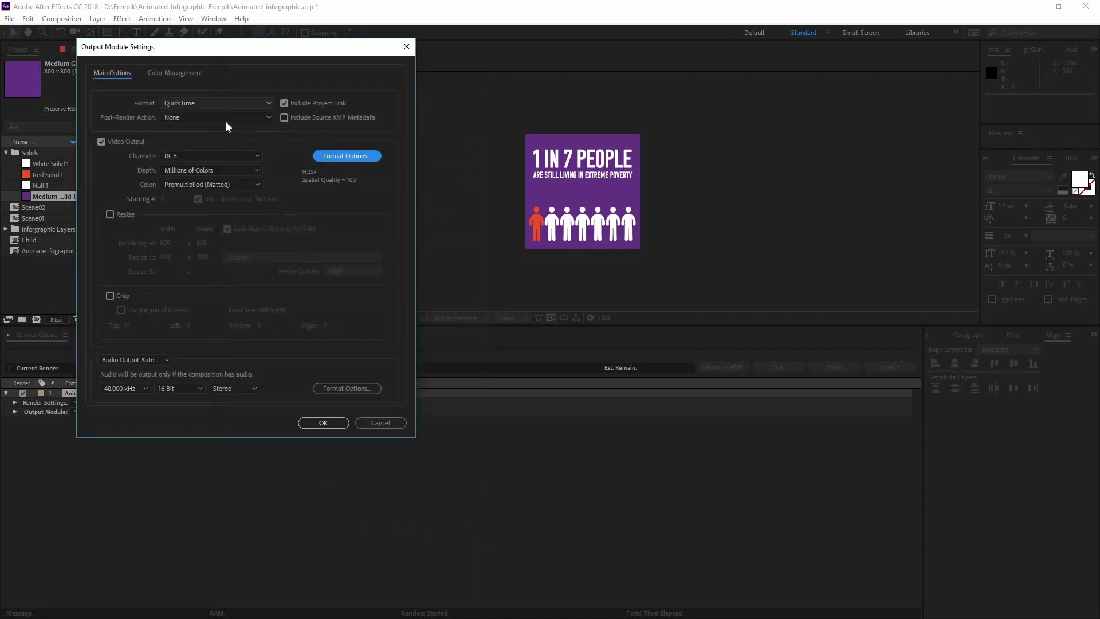
# Examine the video codecs available for QuickTime and leave the output module settings without applying them.
pyautogui.click(336, 156)
pyautogui.click(328, 159)
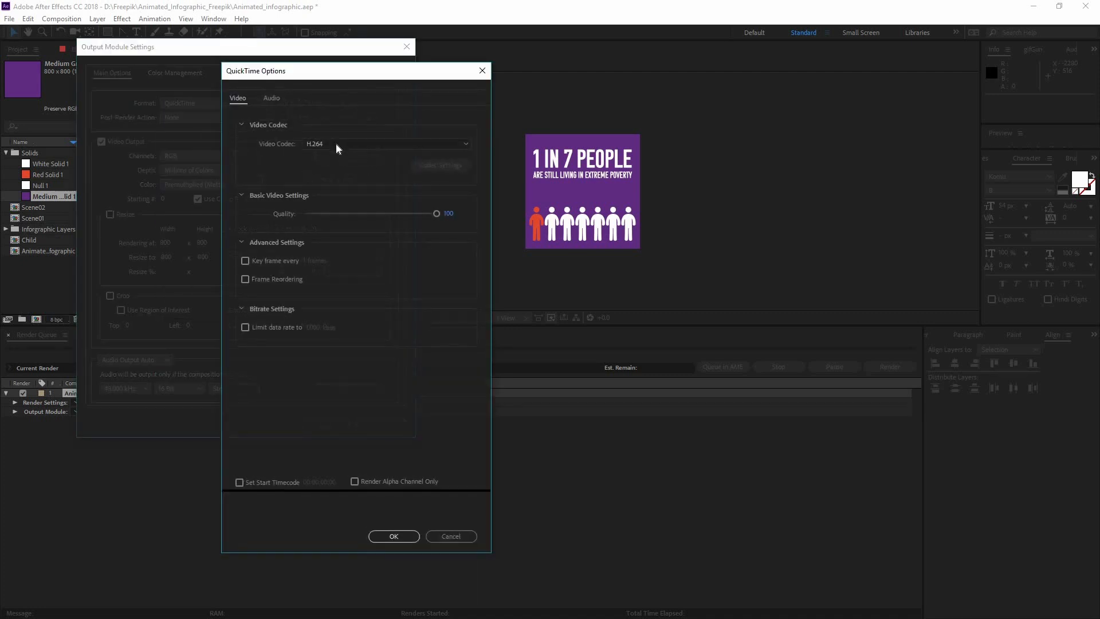
pyautogui.click(336, 144)
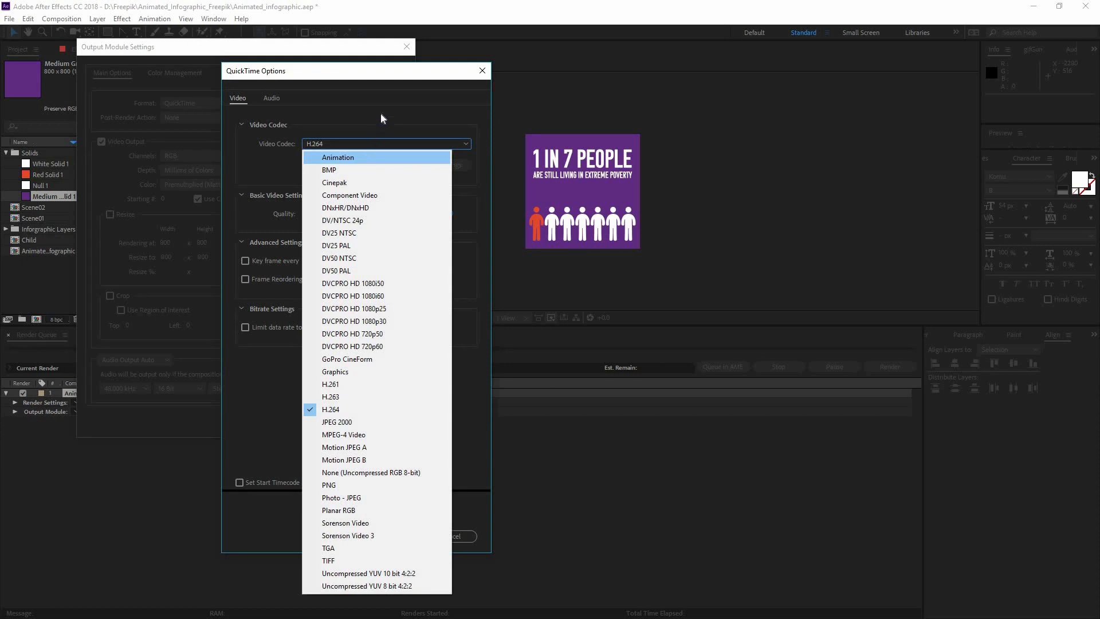
pyautogui.click(424, 100)
pyautogui.click(408, 47)
pyautogui.press('Escape')
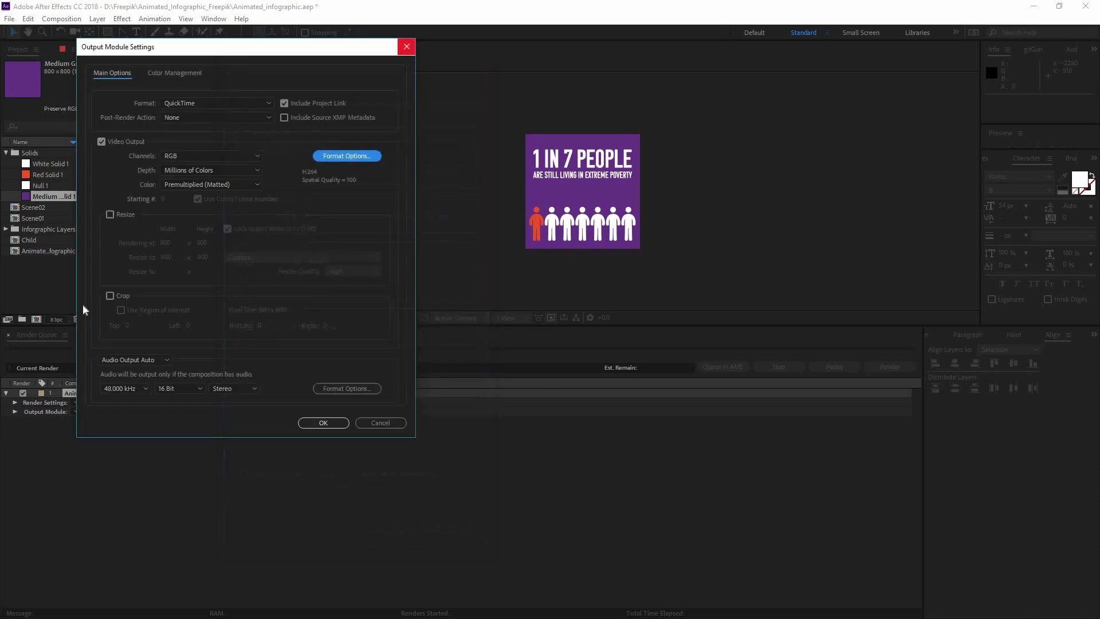
pyautogui.click(407, 47)
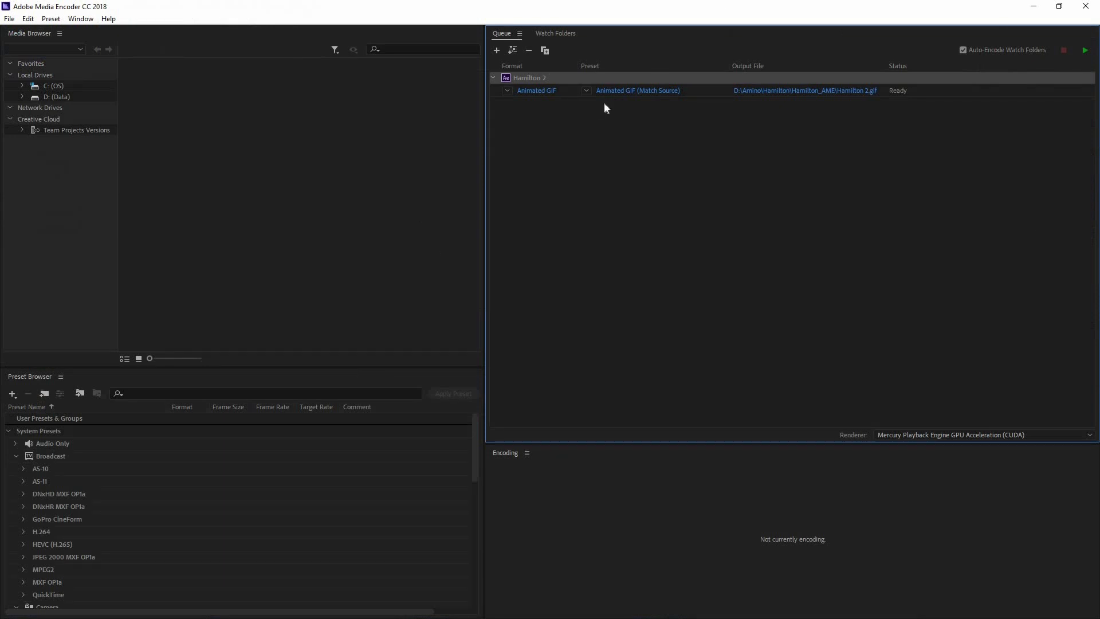
# In Adobe Media Encoder, view the output location of the queued animated GIF and cancel without changing it.
pyautogui.click(828, 91)
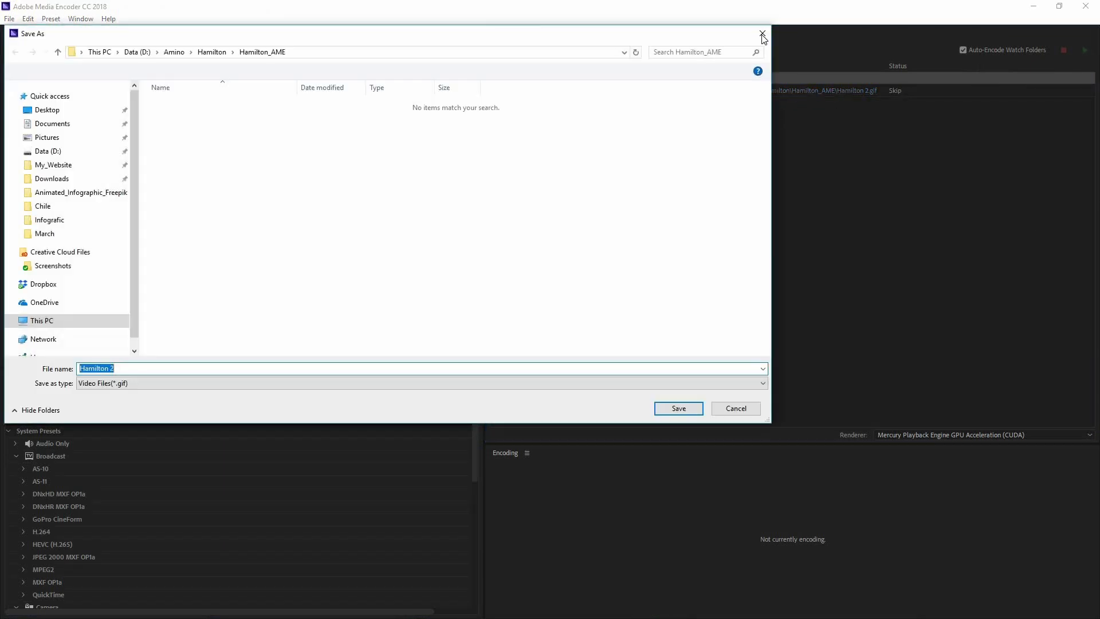
pyautogui.press('Escape')
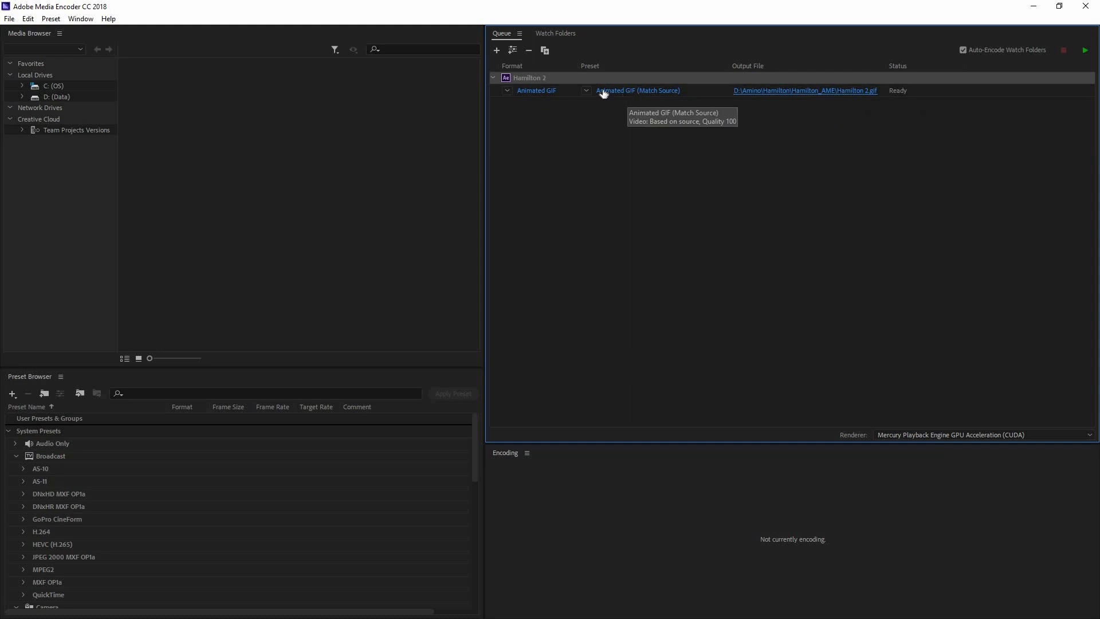